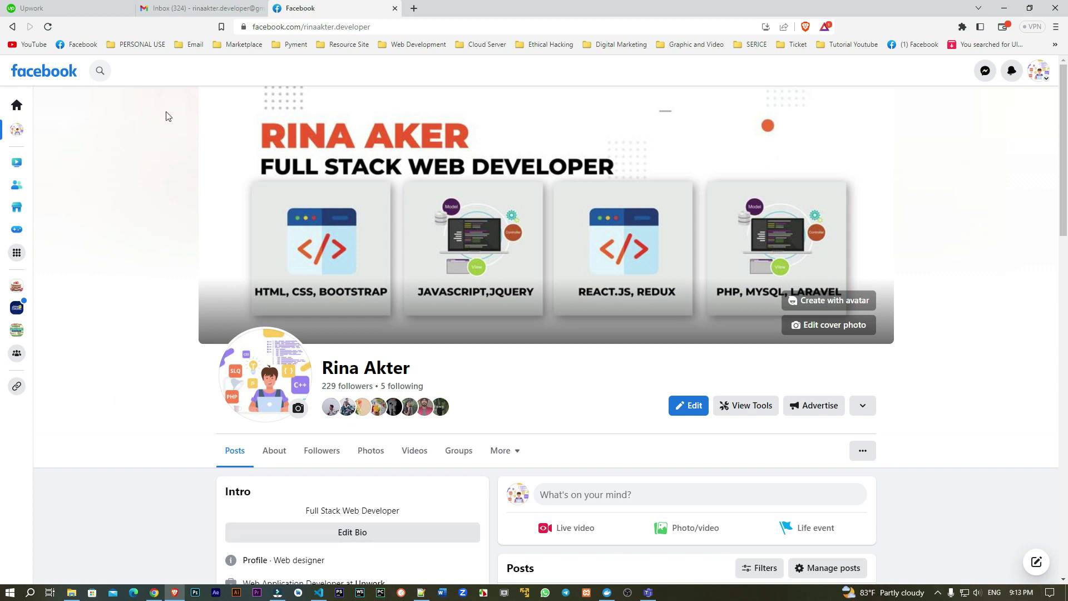
# Step: Open a new browser tab next to the Facebook profile page
pyautogui.click(413, 9)
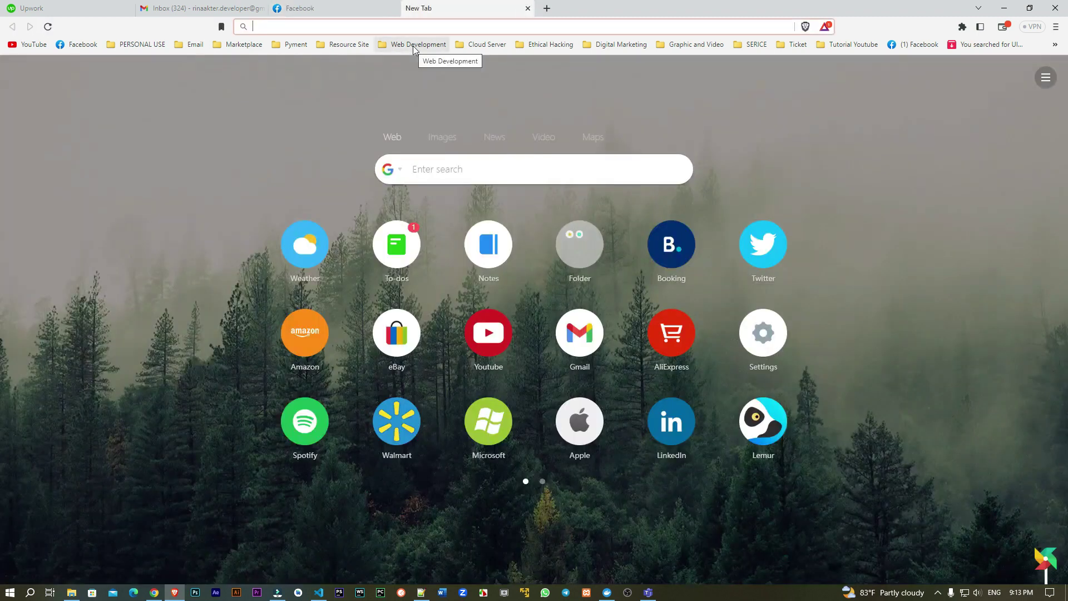
# Step: Go to business.facebook.com/overview to load the Meta business tools login page
pyautogui.write('bus')
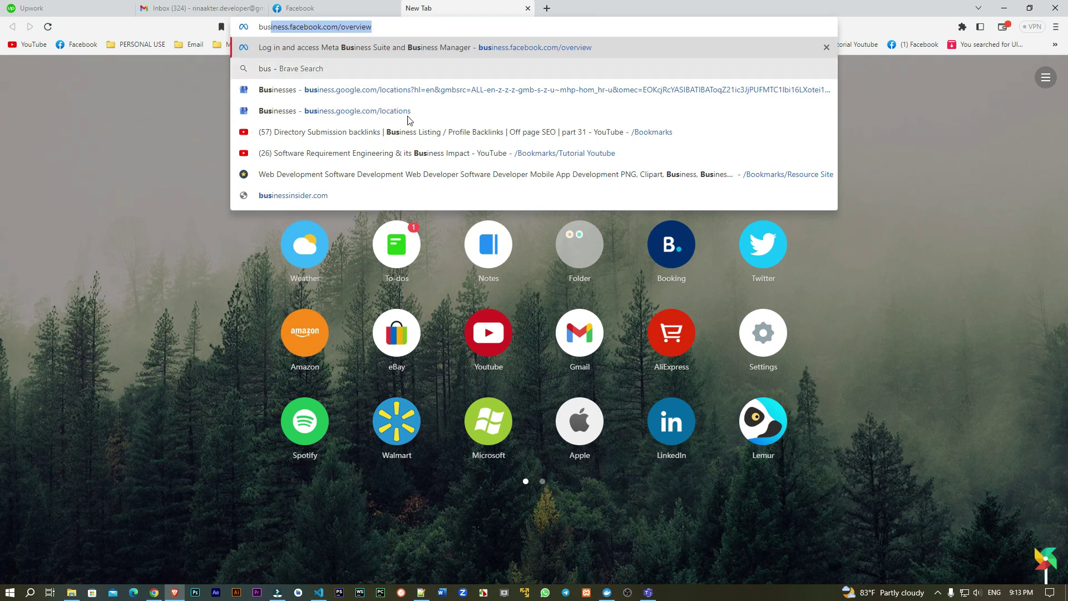
pyautogui.click(392, 30)
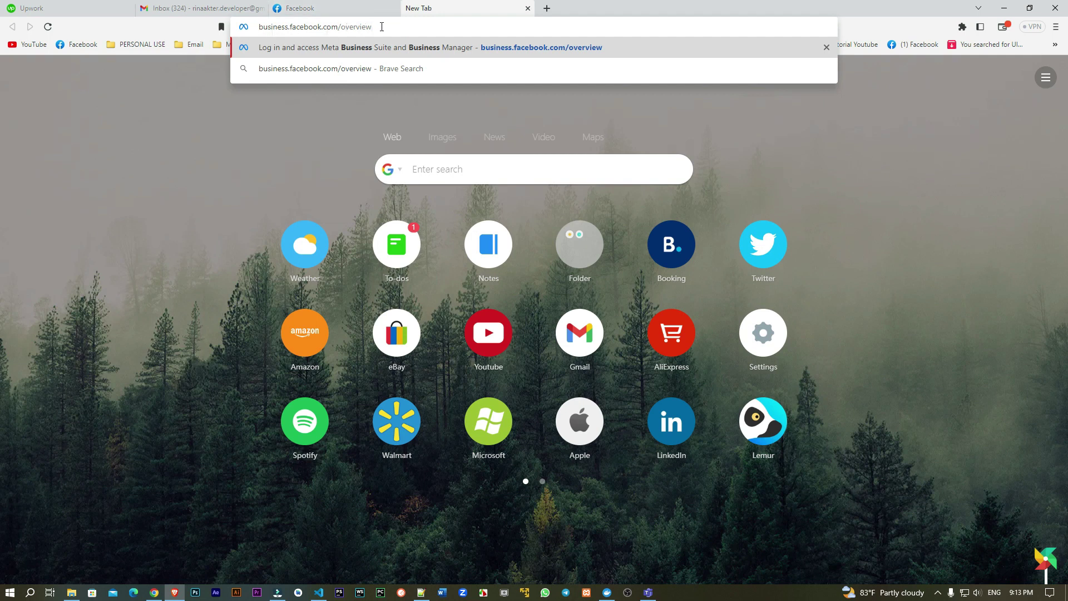
pyautogui.click(344, 47)
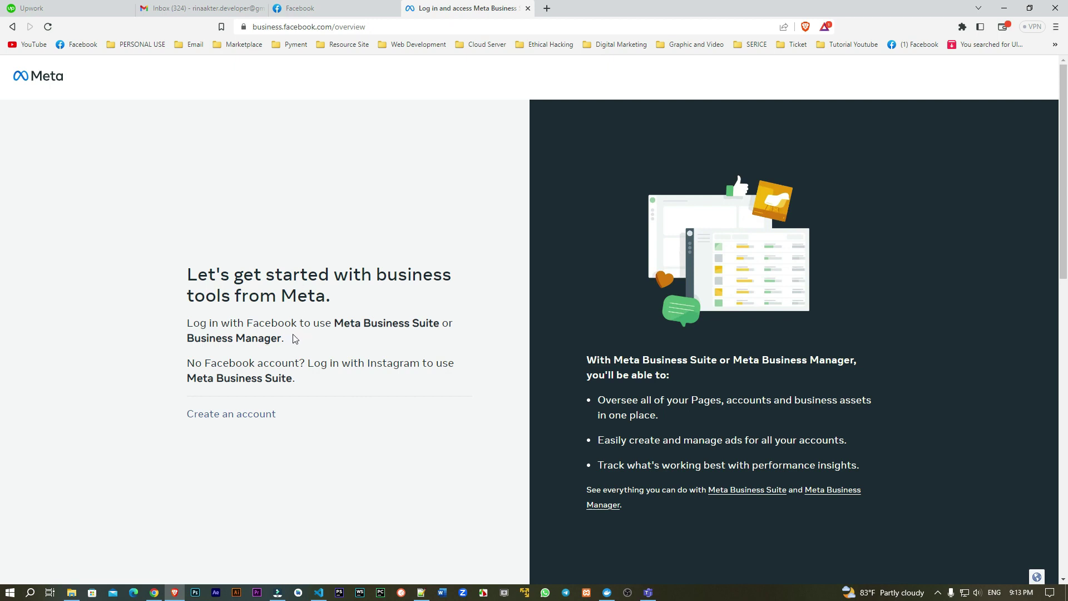
pyautogui.click(398, 29)
pyautogui.hotkey('ctrl', 'c')
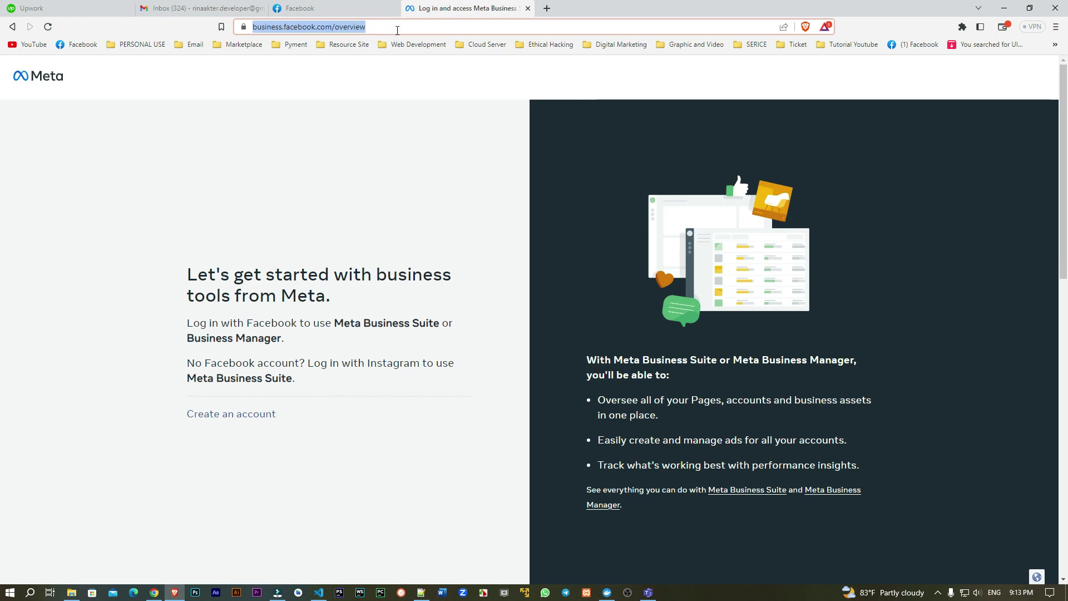
pyautogui.click(547, 8)
pyautogui.hotkey('ctrl', 'v')
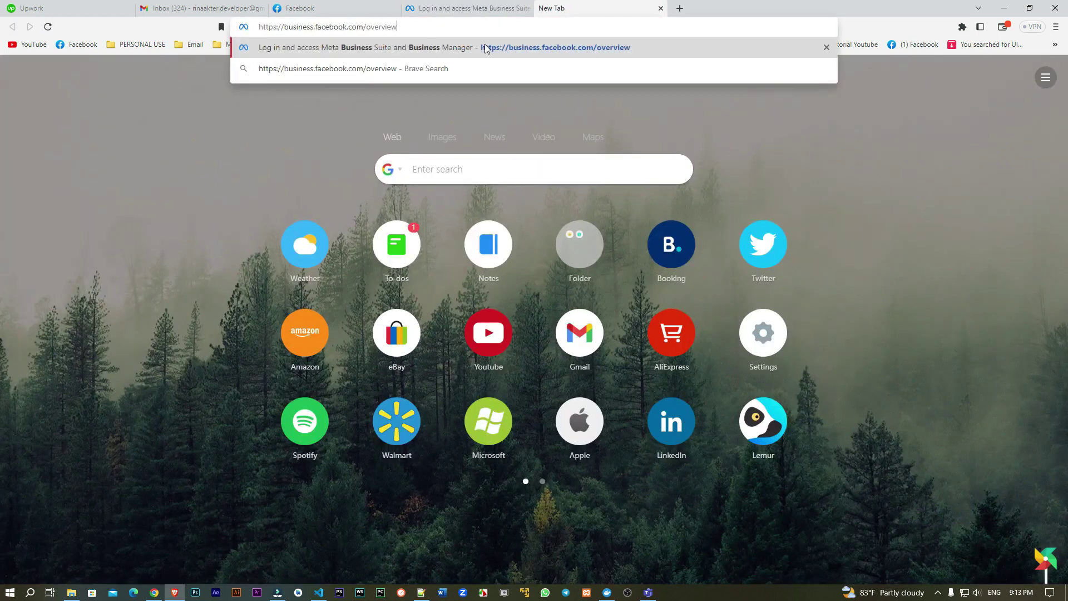
pyautogui.press('BackSpace')
pyautogui.press('BackSpace')
pyautogui.press('BackSpace')
pyautogui.press('BackSpace')
pyautogui.press('BackSpace')
pyautogui.press('BackSpace')
pyautogui.press('BackSpace')
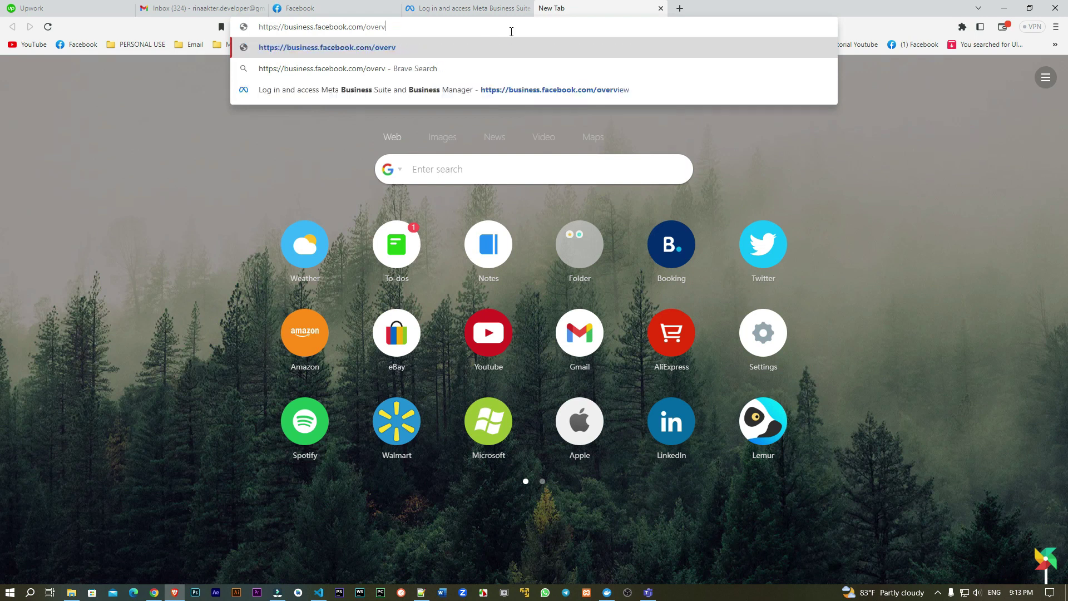
pyautogui.press('BackSpace')
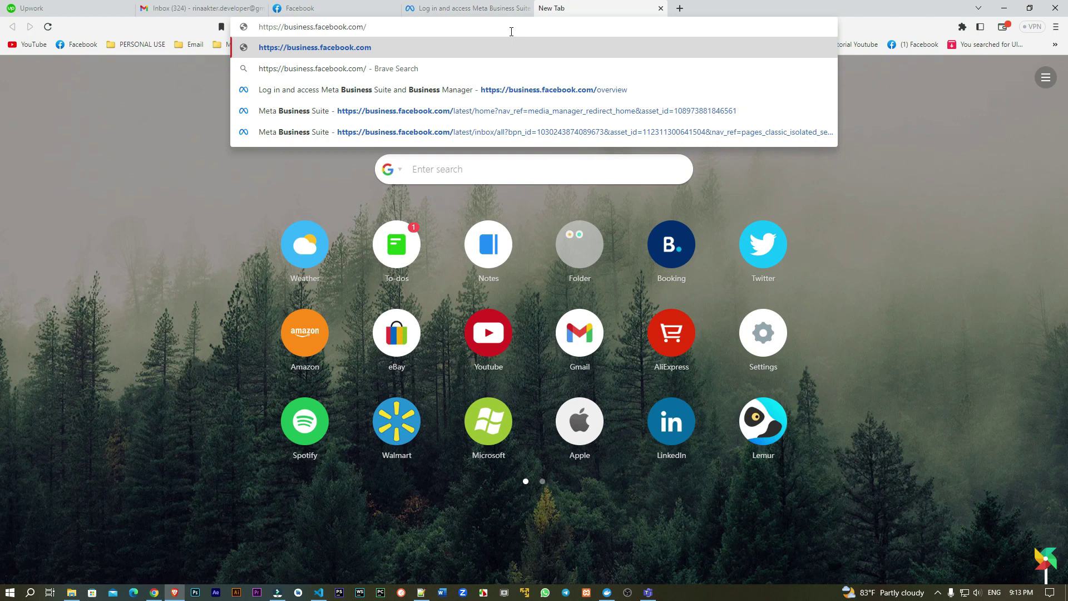
pyautogui.write('select')
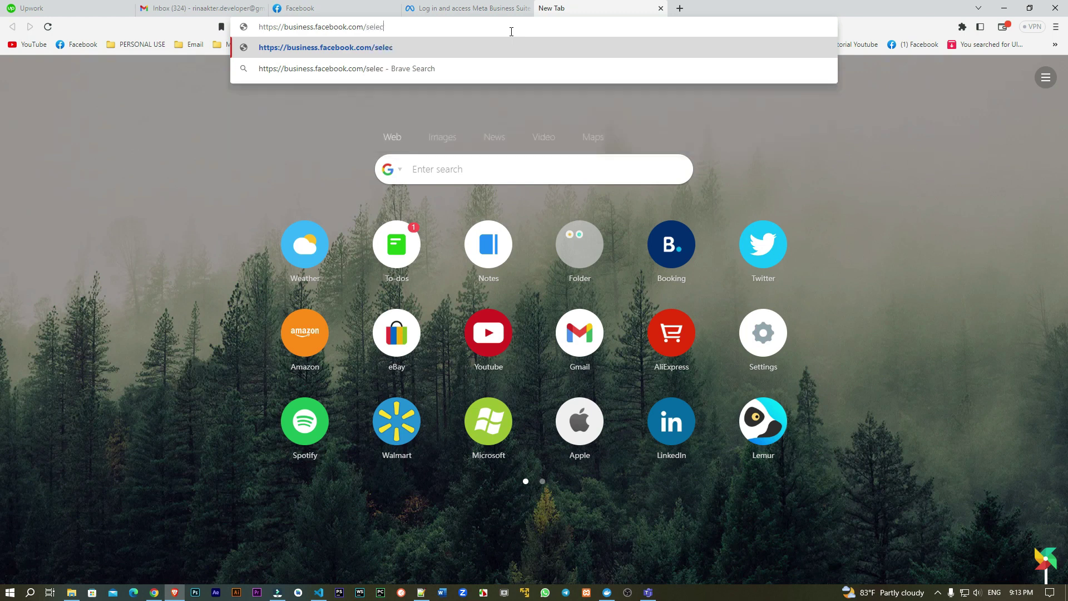
pyautogui.press('Return')
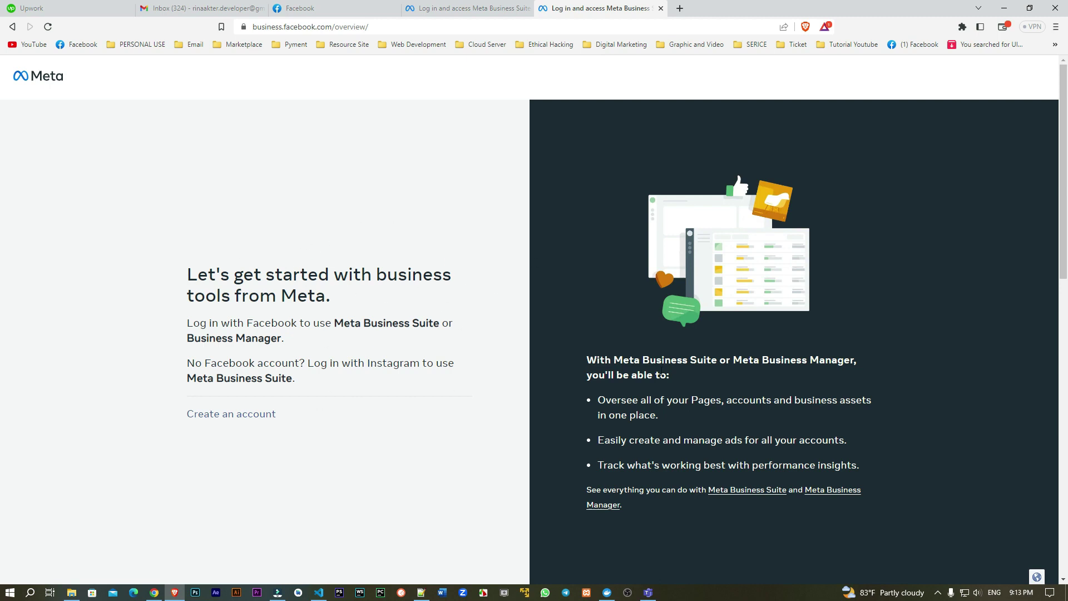
pyautogui.click(505, 3)
pyautogui.click(634, 8)
pyautogui.click(500, 7)
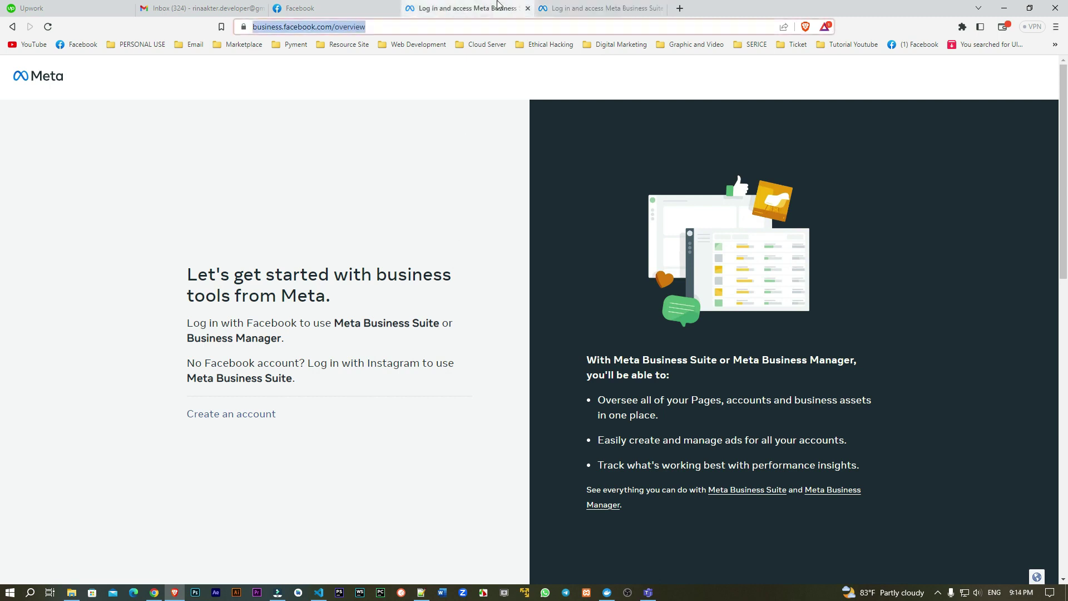
pyautogui.click(661, 8)
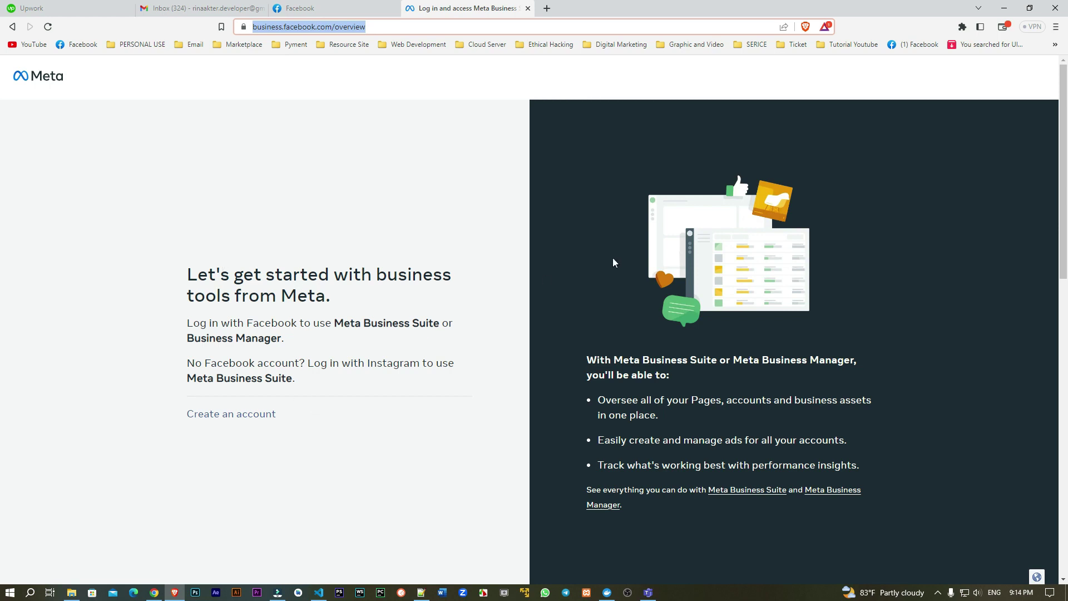
pyautogui.click(142, 252)
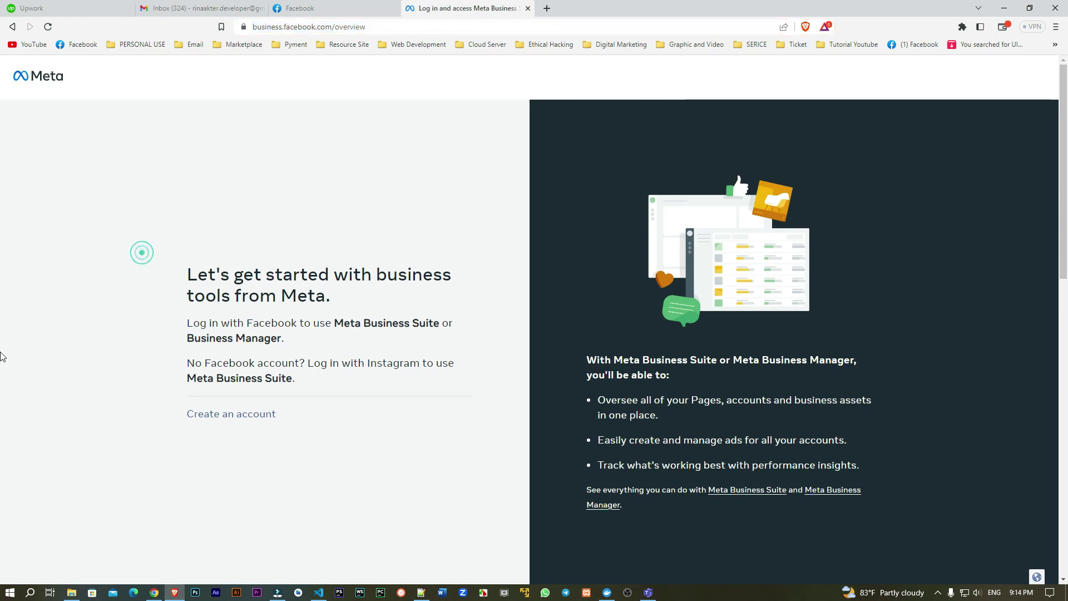
# Step: Start creating a new business account and check the name against the Facebook profile
pyautogui.click(228, 418)
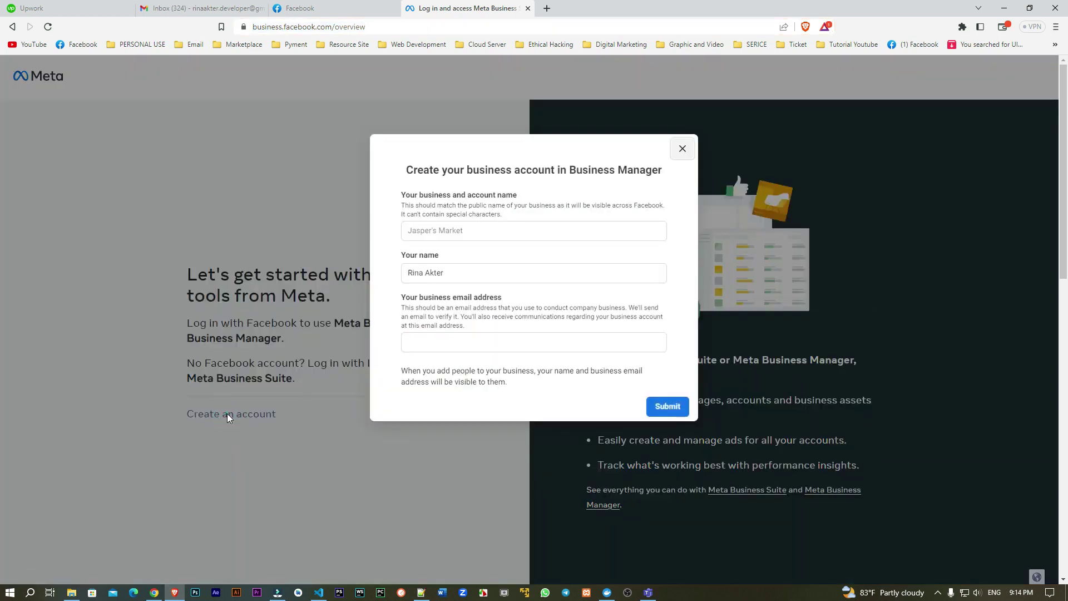
pyautogui.tripleClick(460, 270)
pyautogui.click(380, 263)
pyautogui.click(300, 8)
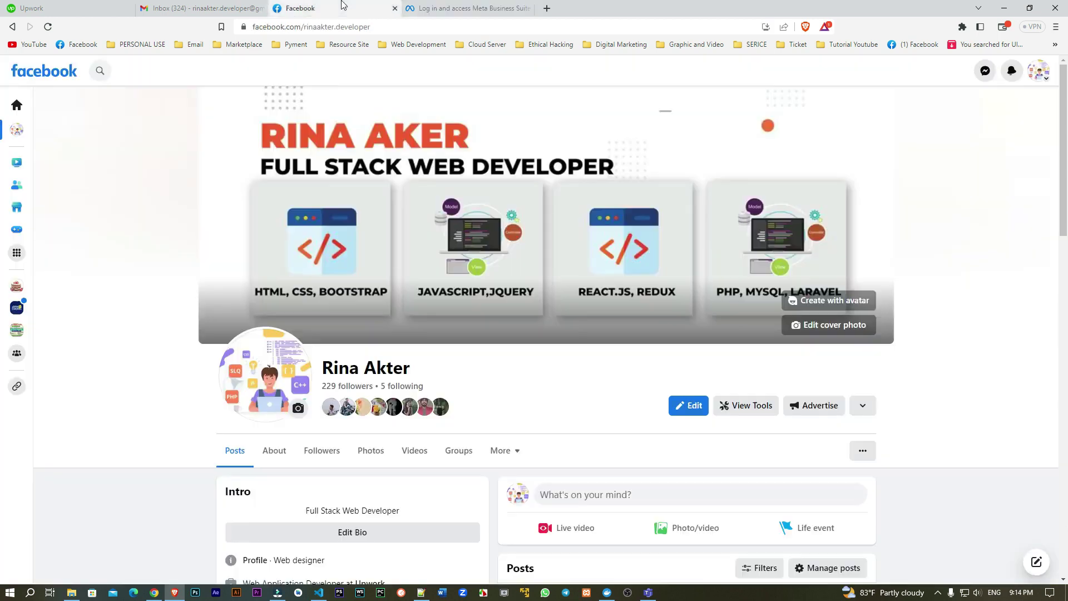
pyautogui.click(423, 8)
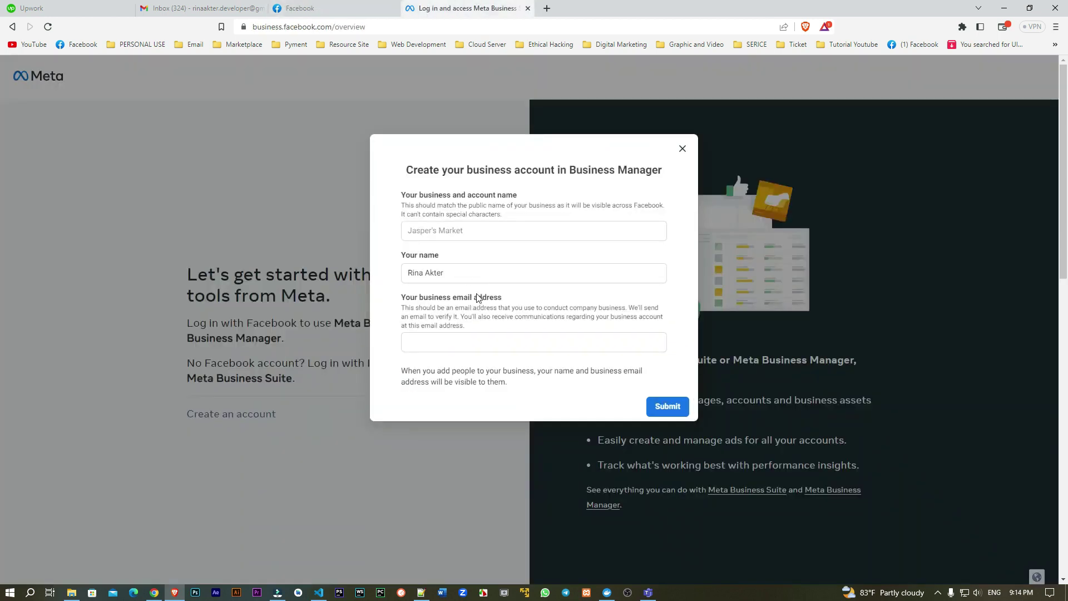
pyautogui.click(429, 237)
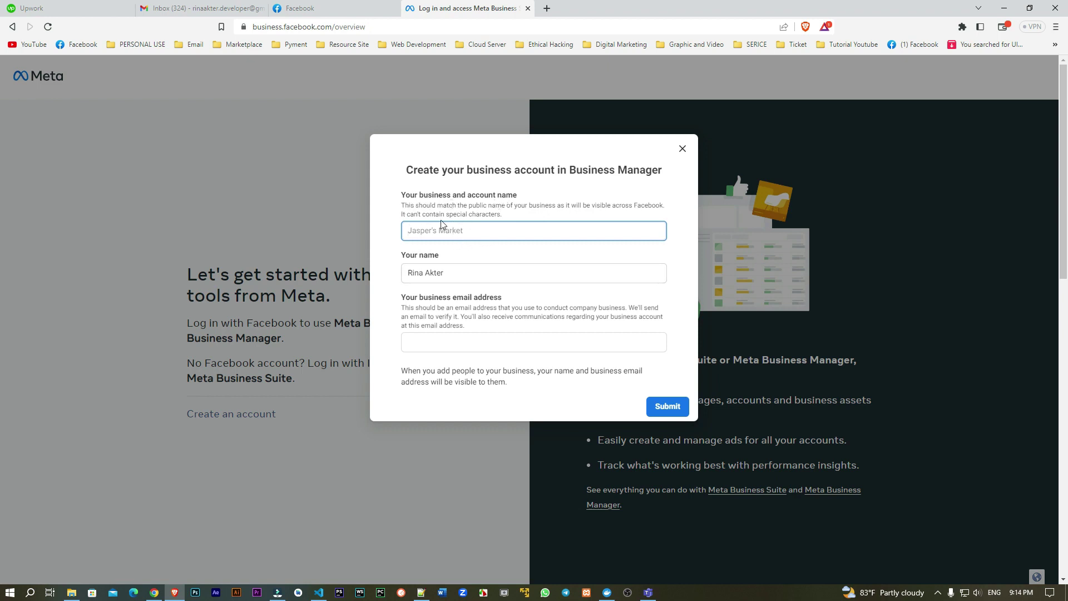
# Step: Copy the user's own name into the business name field and focus the empty email field
pyautogui.tripleClick(468, 273)
pyautogui.hotkey('ctrl', 'c')
pyautogui.click(479, 232)
pyautogui.click(478, 231)
pyautogui.hotkey('ctrl', 'v')
pyautogui.click(488, 202)
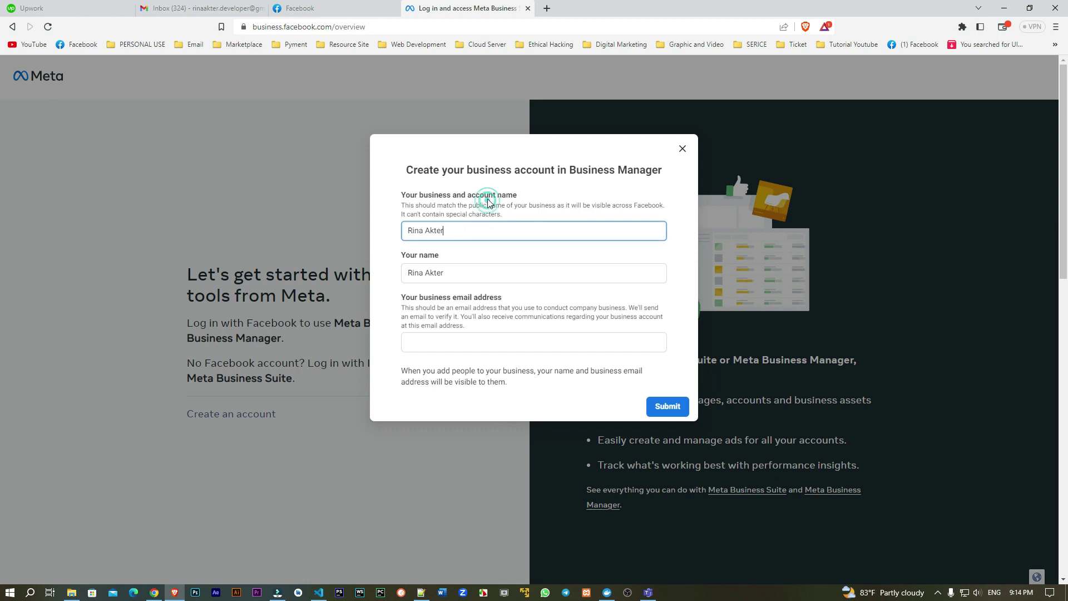
pyautogui.click(503, 204)
pyautogui.click(442, 342)
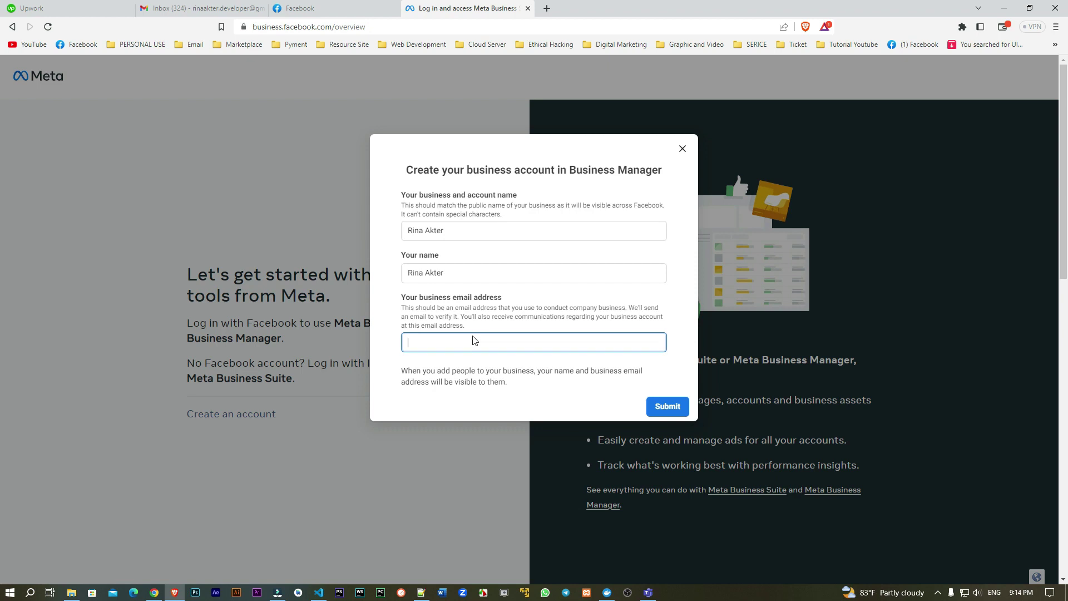
pyautogui.click(200, 8)
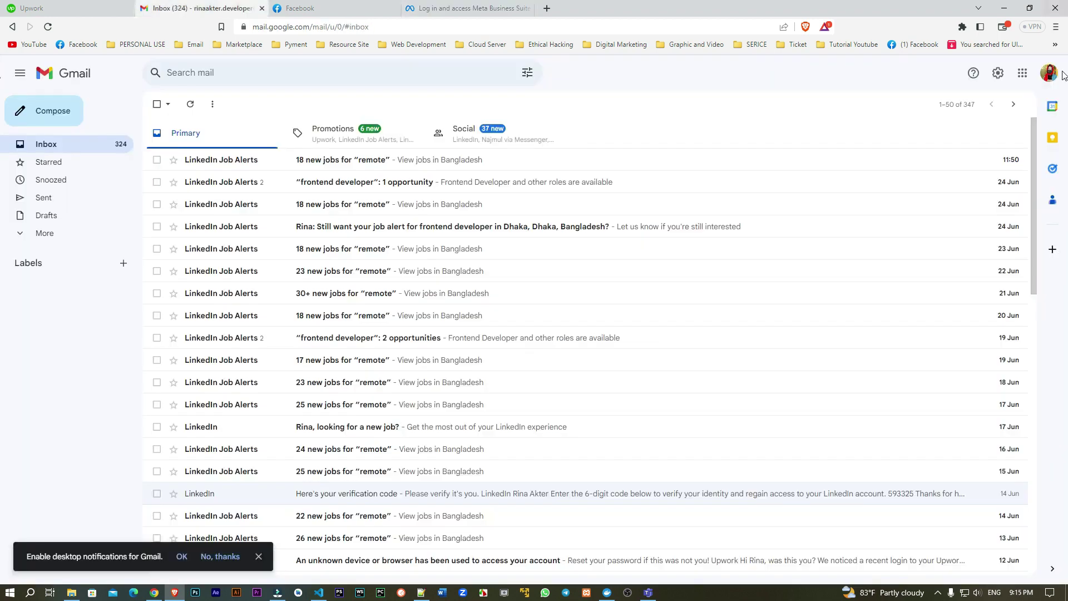
# Step: Copy the Gmail account's address and paste it into the business email field
pyautogui.click(1052, 82)
pyautogui.tripleClick(955, 127)
pyautogui.rightClick(946, 132)
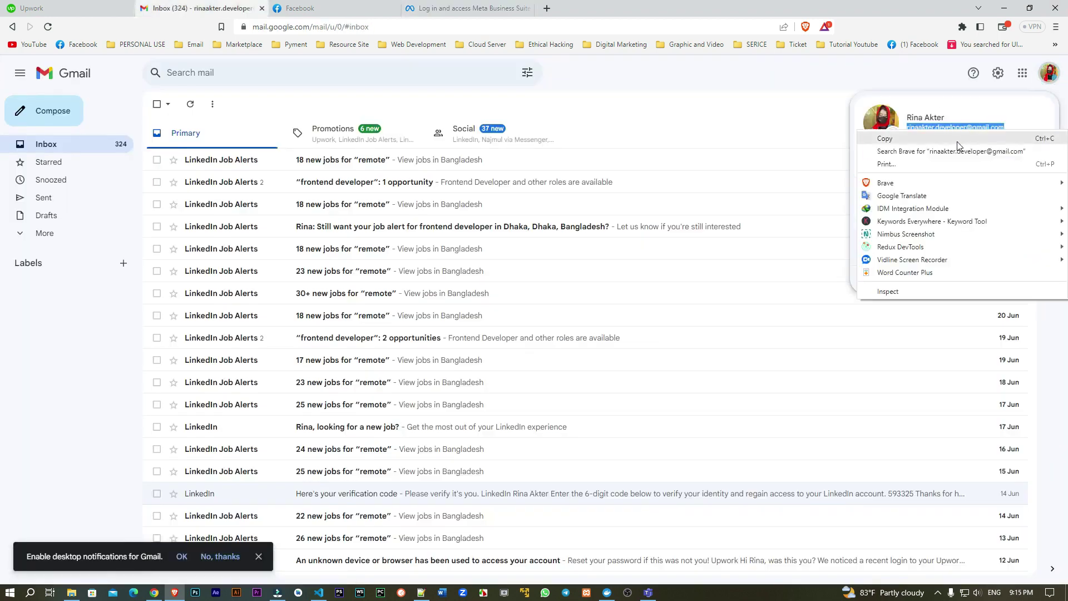
pyautogui.click(945, 141)
pyautogui.click(768, 88)
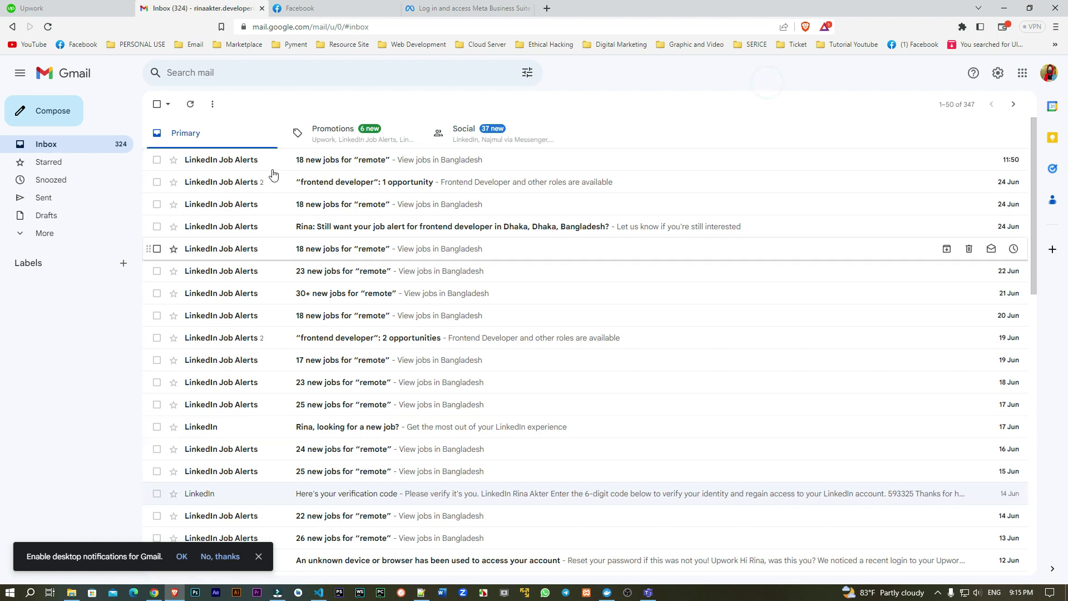
pyautogui.click(523, 8)
pyautogui.hotkey('ctrl', 'v')
pyautogui.click(448, 371)
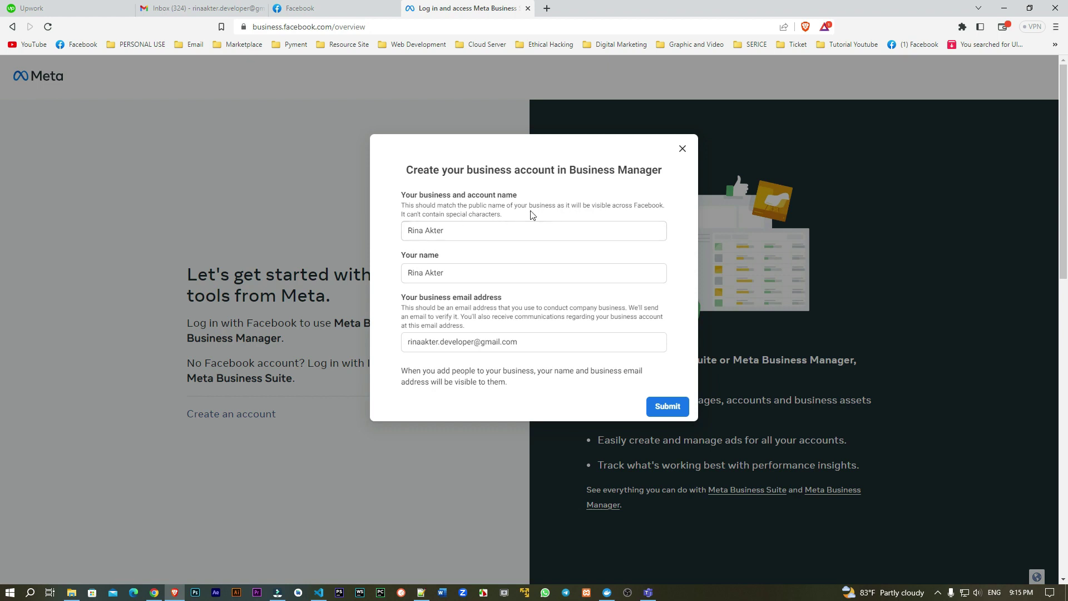
# Step: Review the business name, email and your-name fields, then submit the new business account
pyautogui.moveTo(461, 235); pyautogui.dragTo(390, 238)
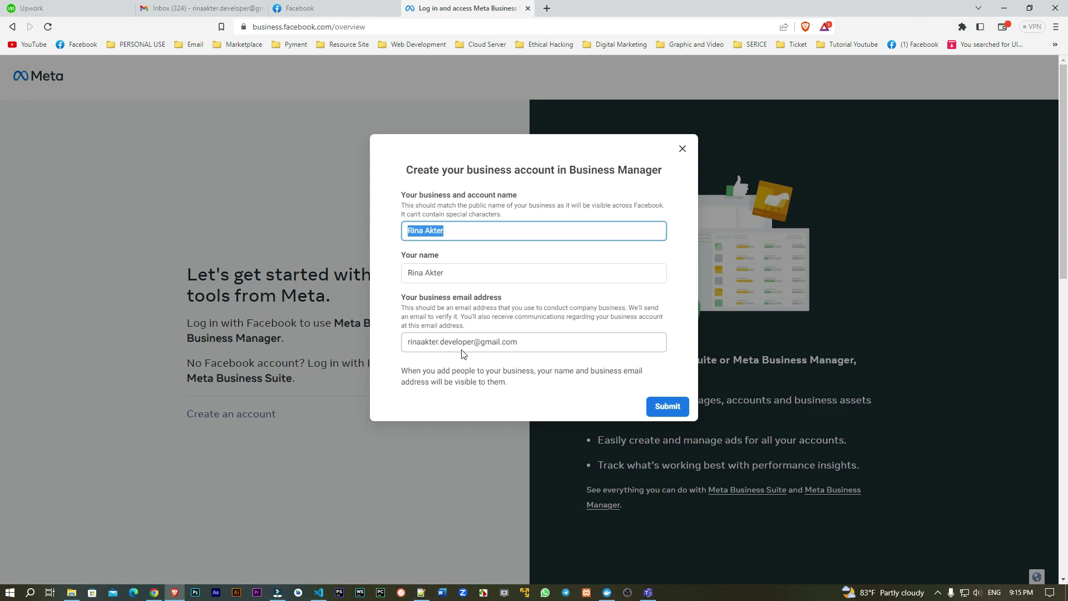
pyautogui.click(467, 230)
pyautogui.click(492, 211)
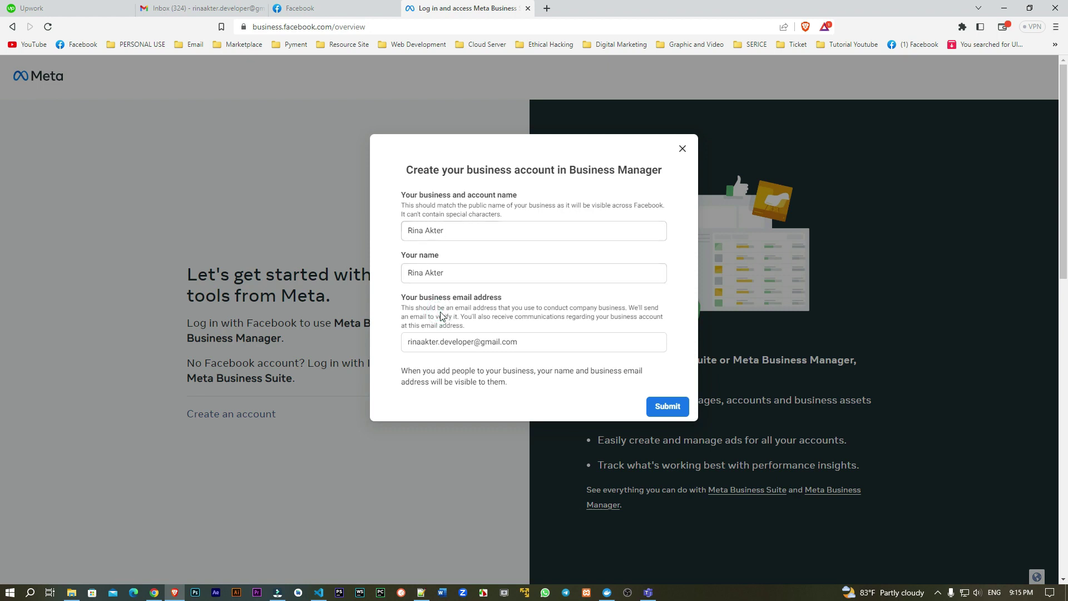
pyautogui.click(203, 8)
pyautogui.click(470, 7)
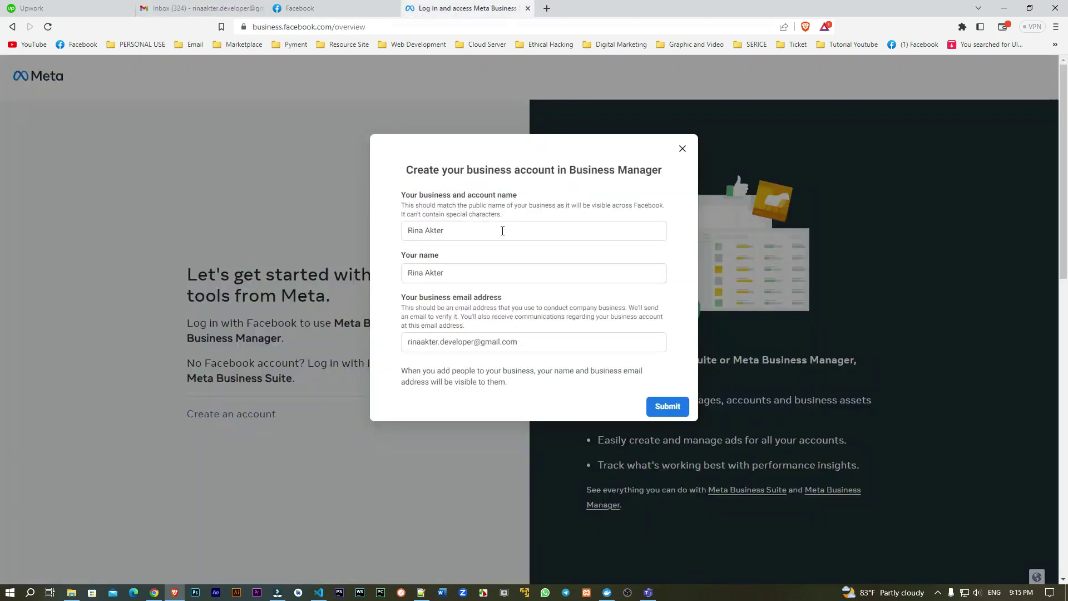
pyautogui.click(549, 372)
pyautogui.click(668, 410)
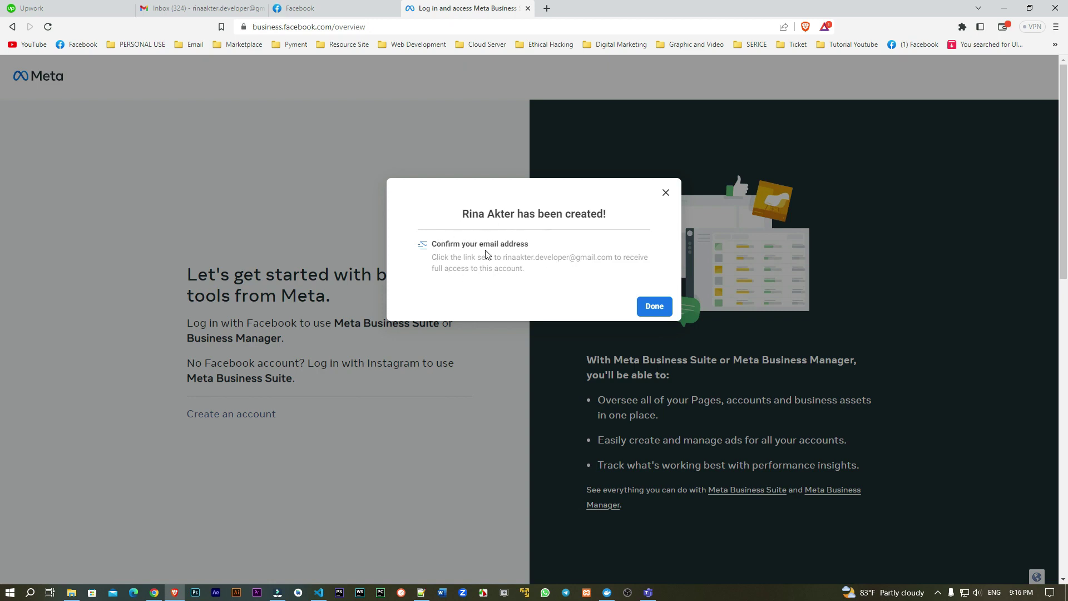
# Step: Finish setup, dismiss the Business Suite introduction, and view Gmail's Social mail category
pyautogui.click(653, 314)
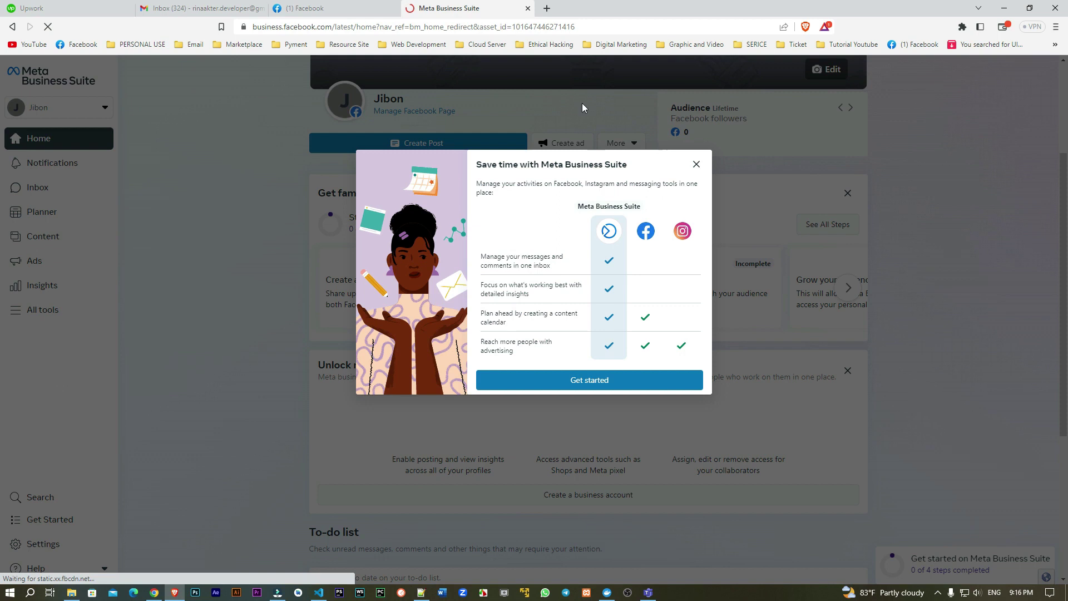
pyautogui.click(697, 164)
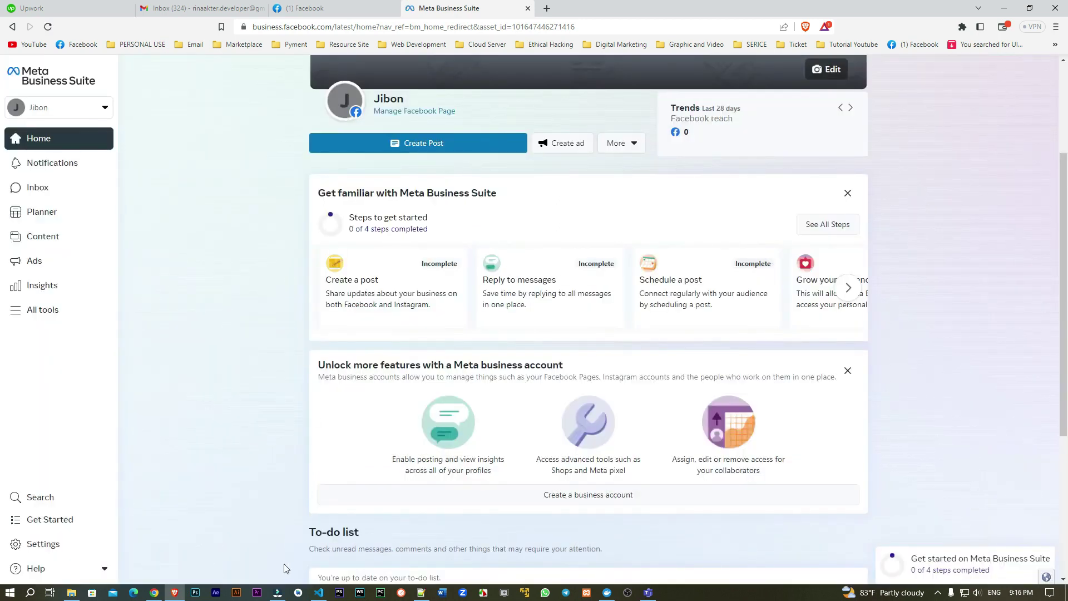
pyautogui.click(190, 5)
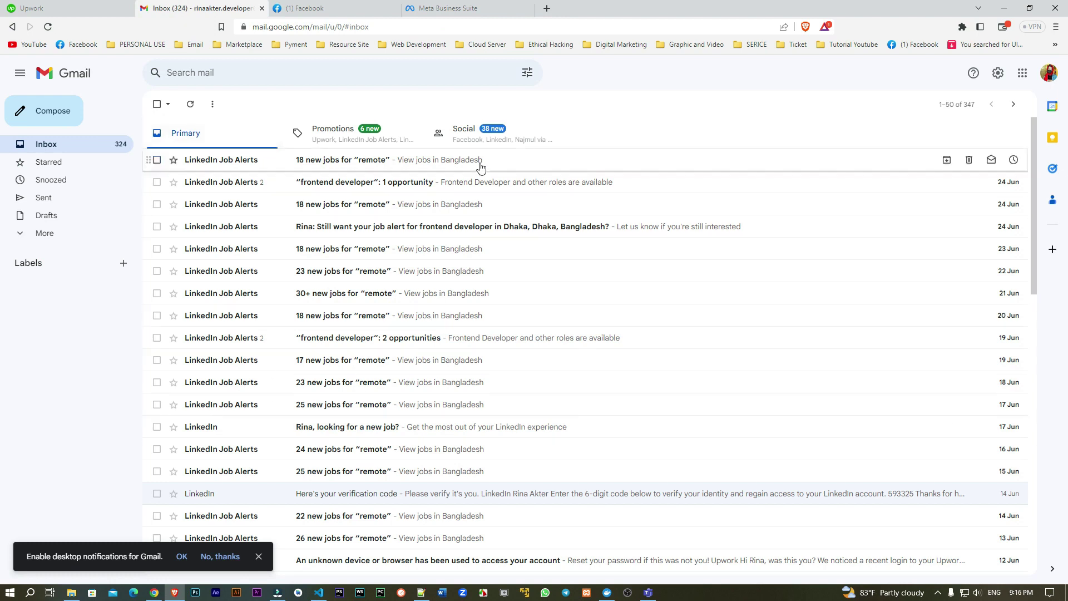
pyautogui.click(487, 135)
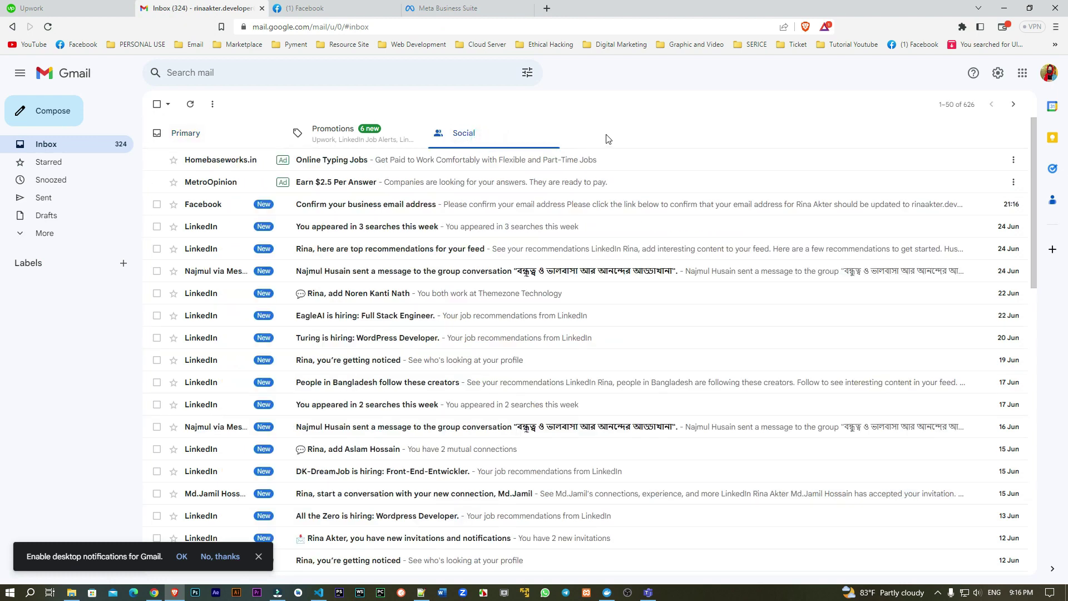
# Step: Open the 'Confirm your business email address' message and choose Confirm Now
pyautogui.click(379, 209)
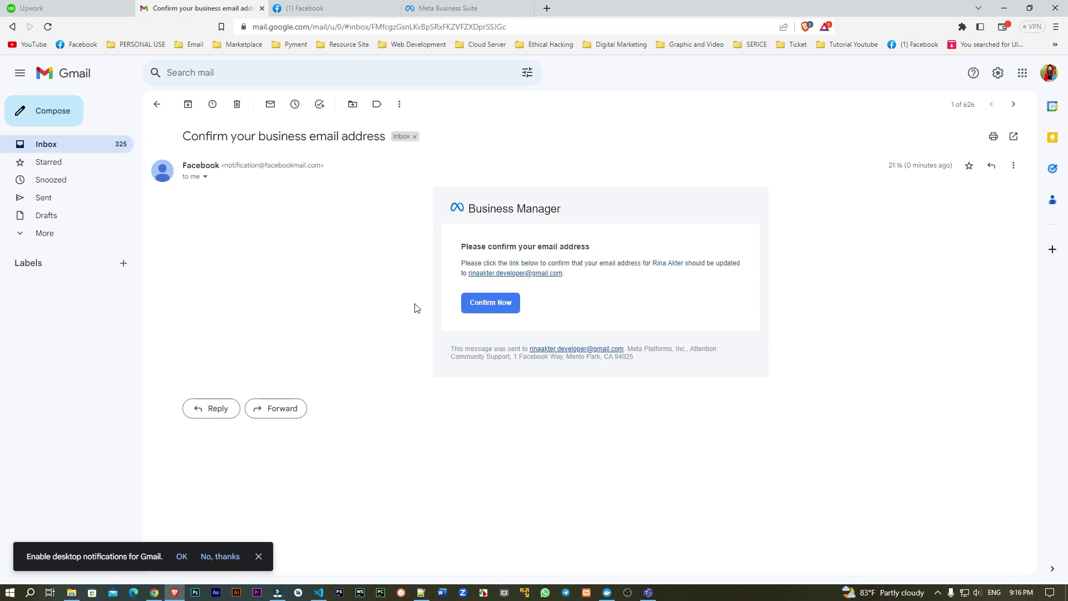
pyautogui.click(482, 309)
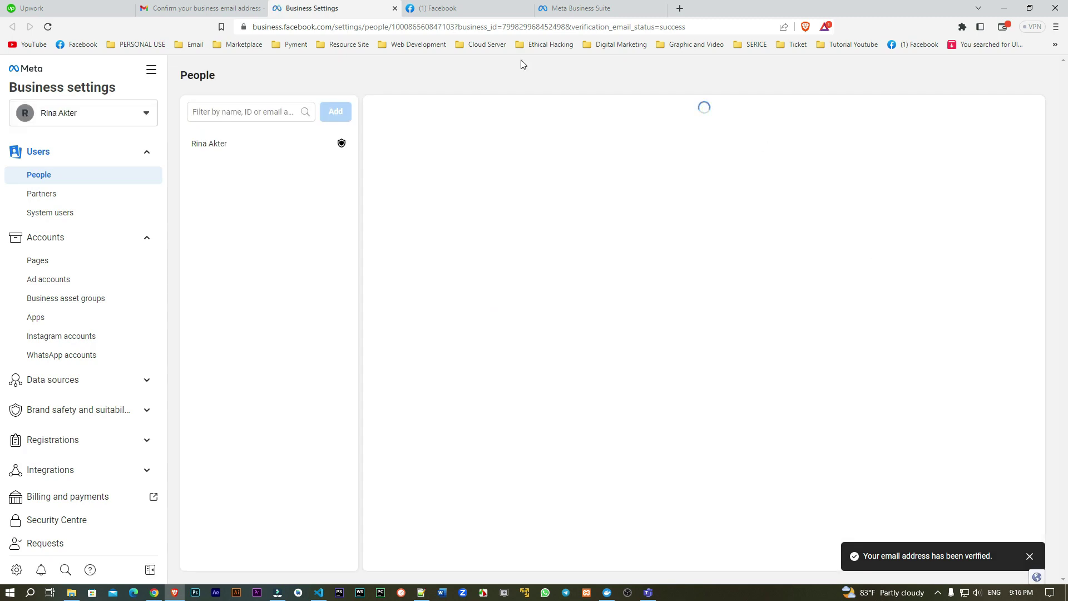
# Step: Review the user's details and empty assigned-assets list under People, then return to Business Suite
pyautogui.scroll(-2, 48, 350)
pyautogui.scroll(2, 12, 447)
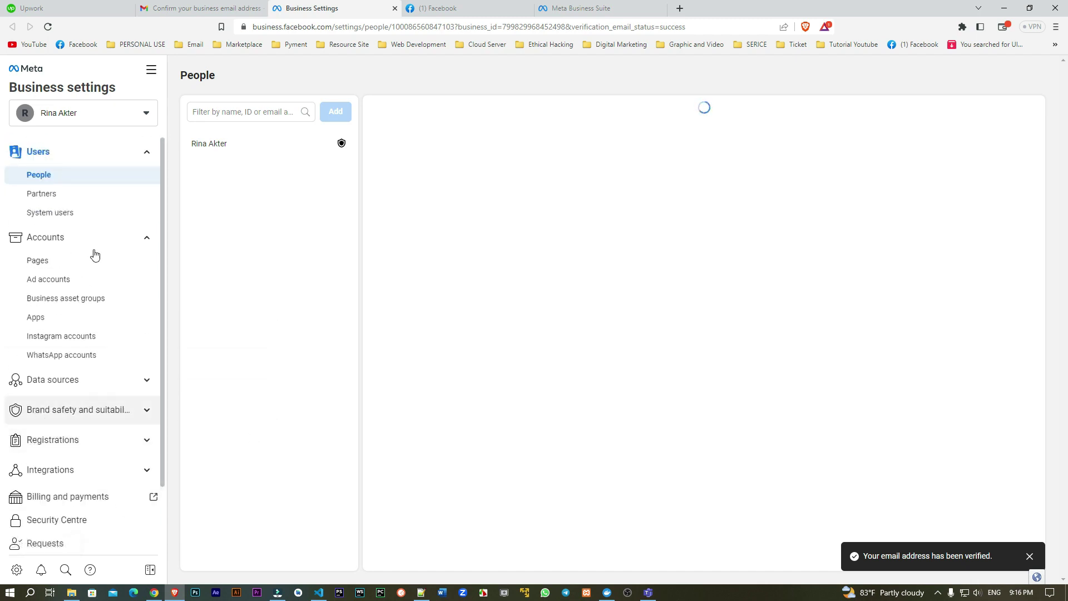
pyautogui.click(223, 148)
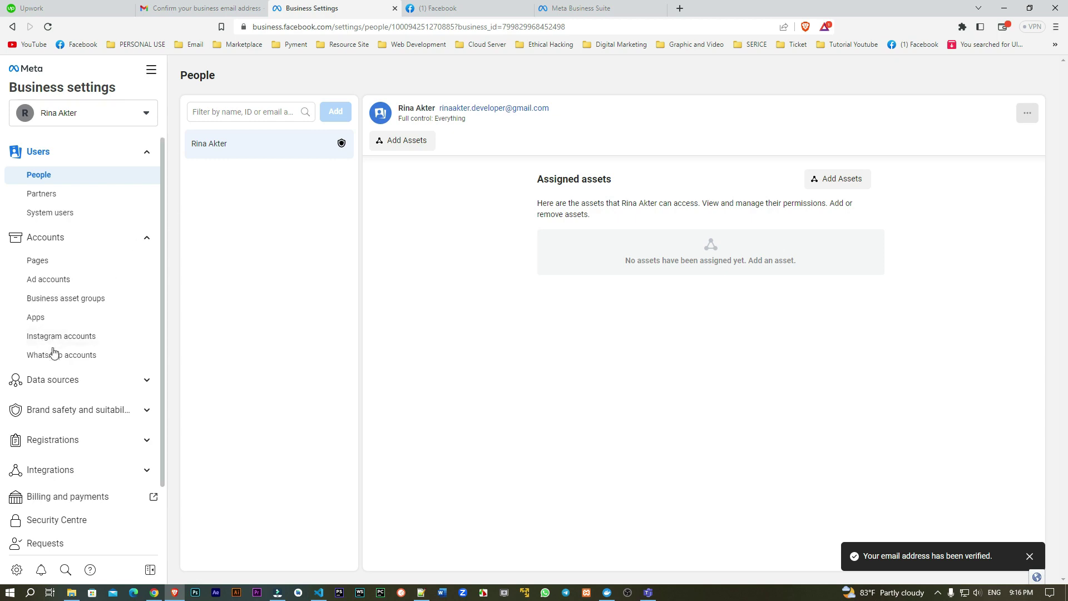
pyautogui.scroll(-1, 55, 390)
pyautogui.scroll(1, 63, 446)
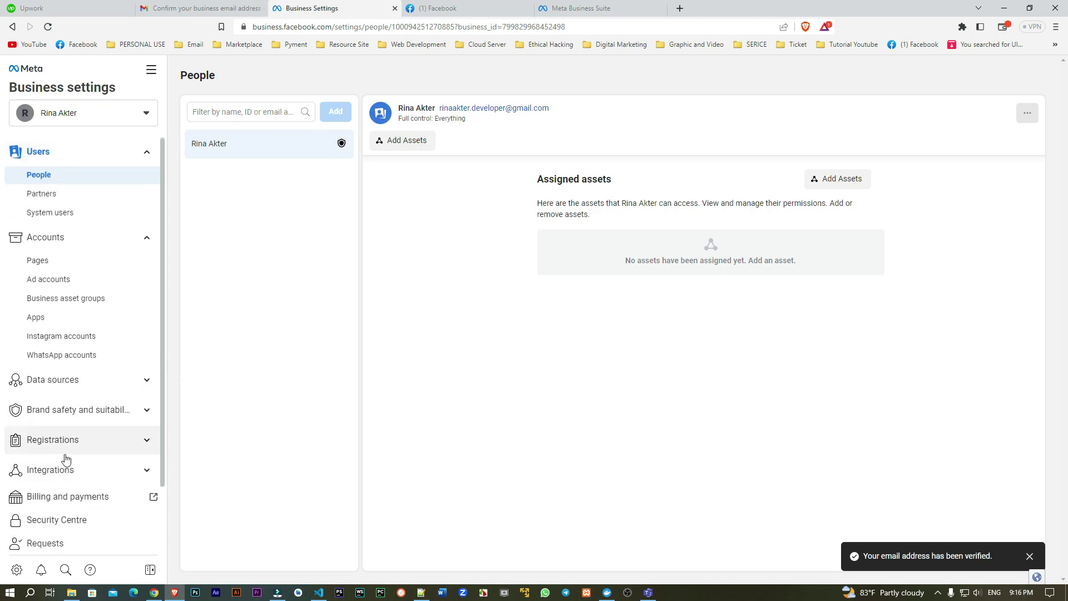
pyautogui.scroll(-1, 63, 334)
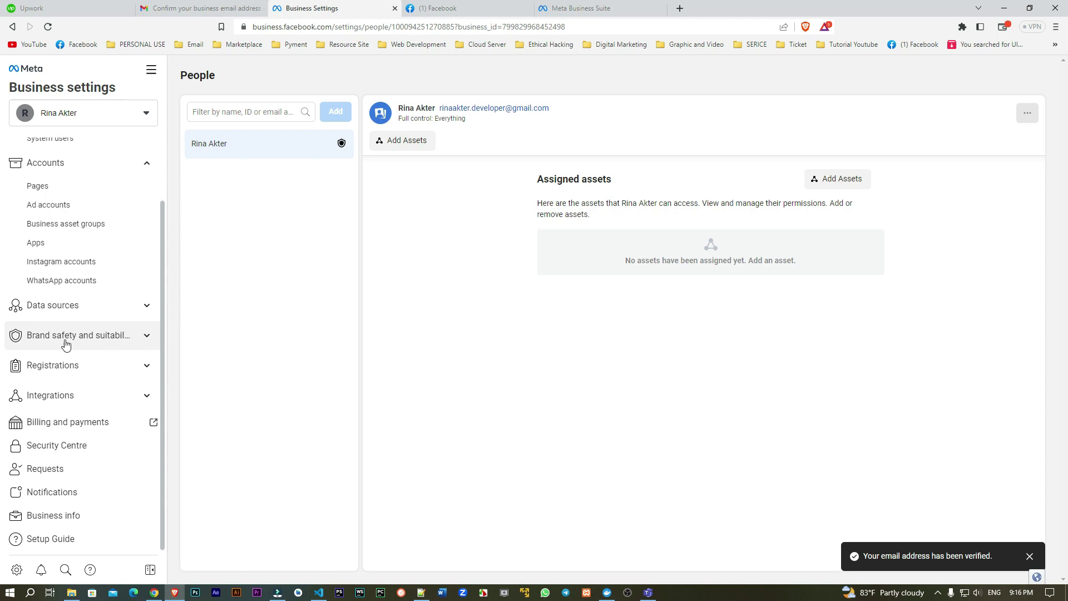
pyautogui.scroll(1, 65, 364)
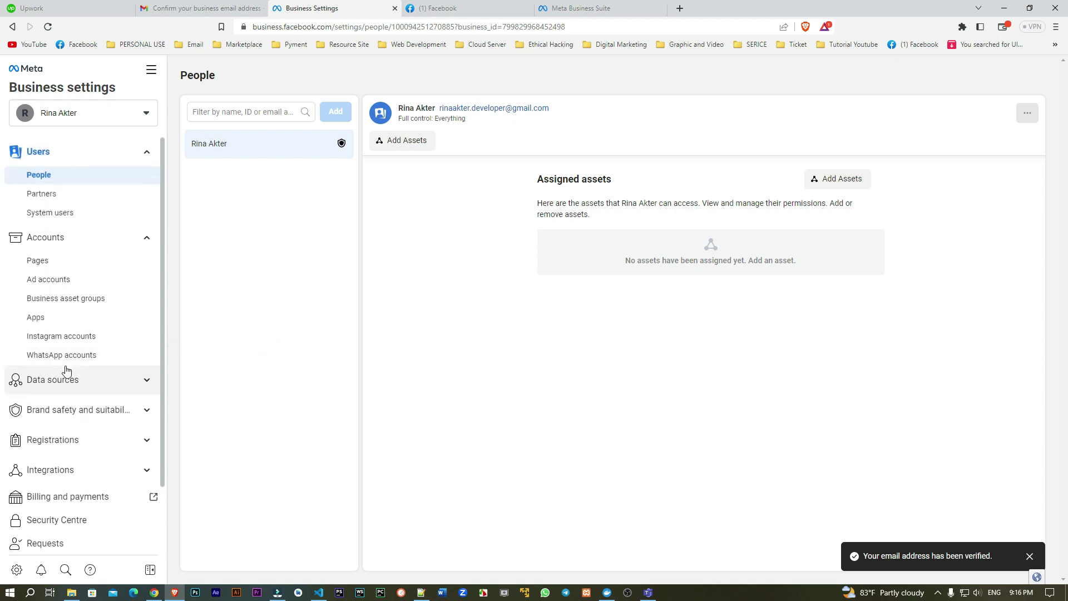
pyautogui.click(581, 6)
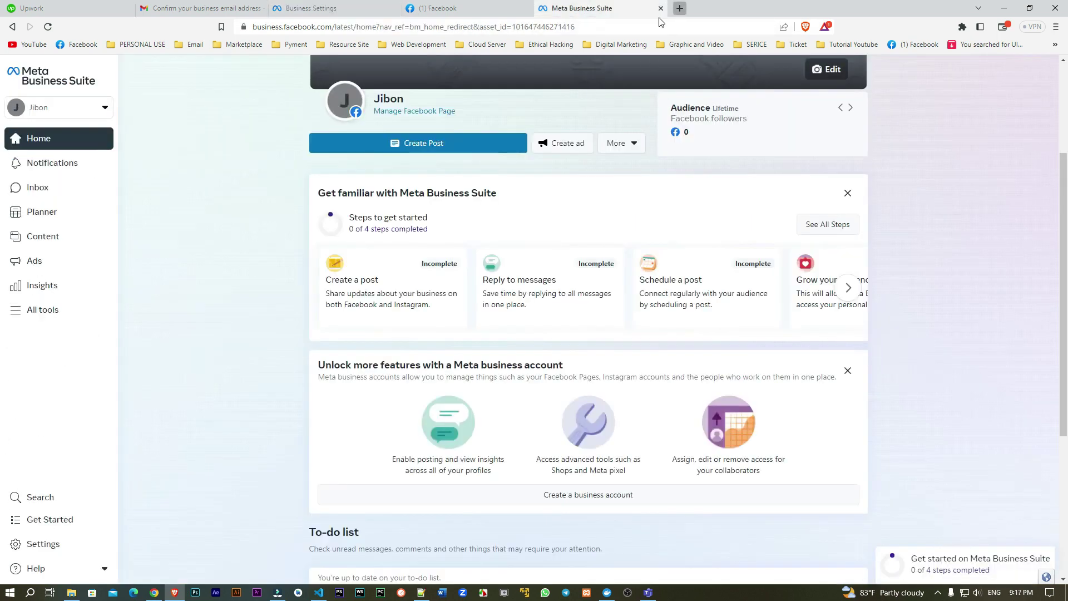
pyautogui.click(680, 8)
# Step: Load business.facebook.com/select in the new tab, then move to a second browser
pyautogui.write('bus')
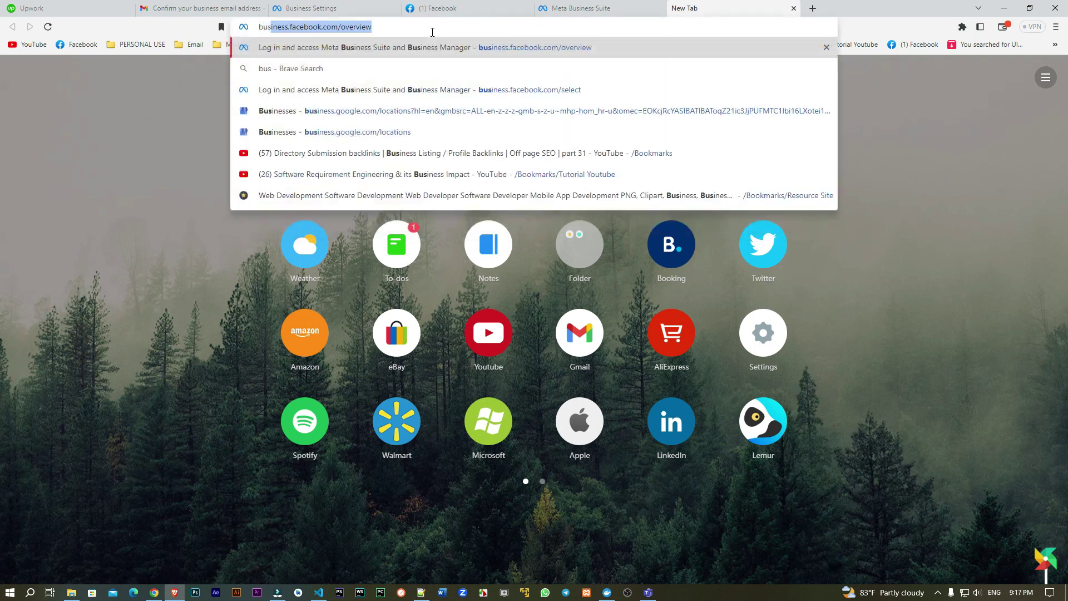
pyautogui.write('iness.facebook.com/o')
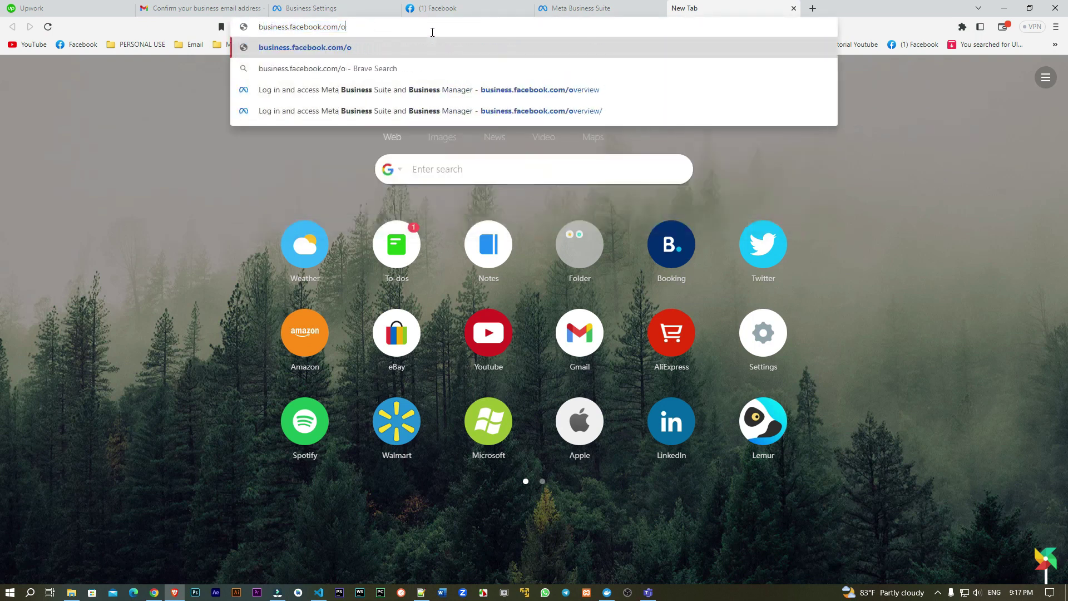
pyautogui.press('BackSpace')
pyautogui.write('select')
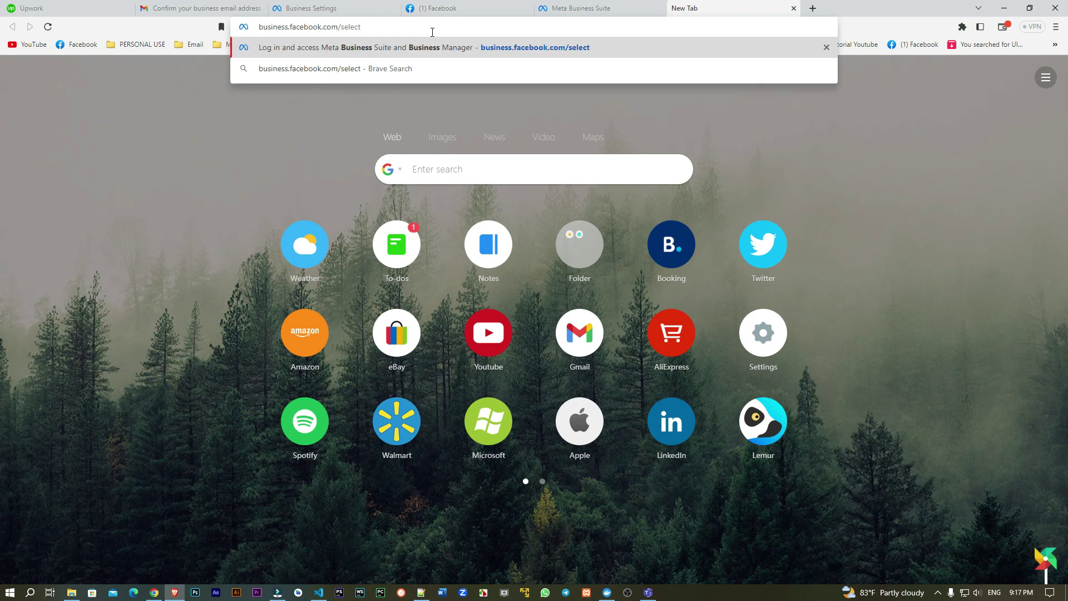
pyautogui.press('Return')
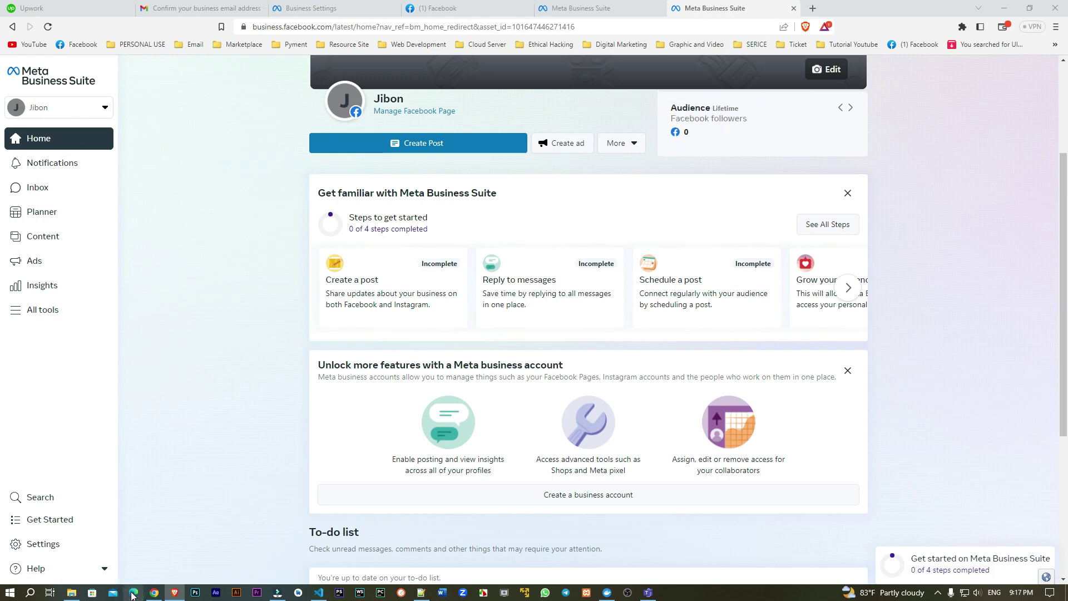
pyautogui.click(134, 593)
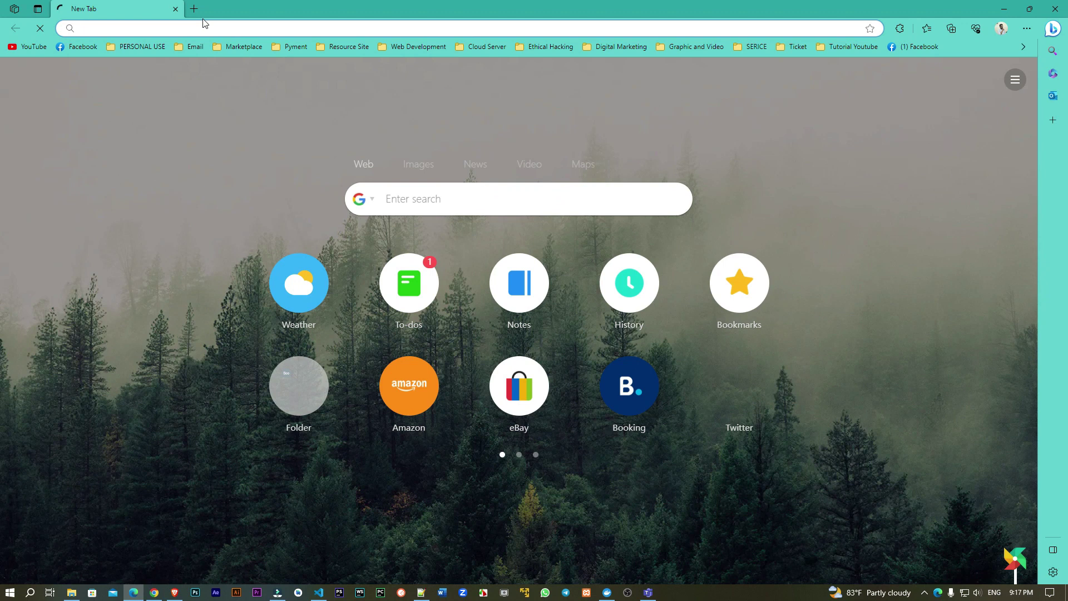
# Step: In the second browser, load business.facebook.com/select and choose the Themezone Technology business
pyautogui.write('bu')
pyautogui.press('Right')
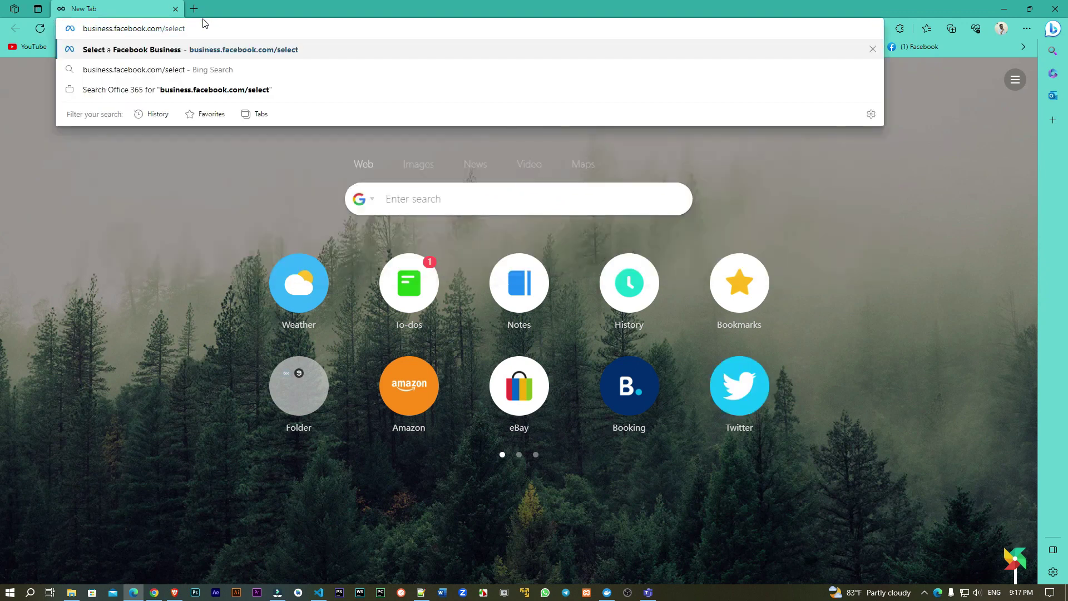
pyautogui.press('Return')
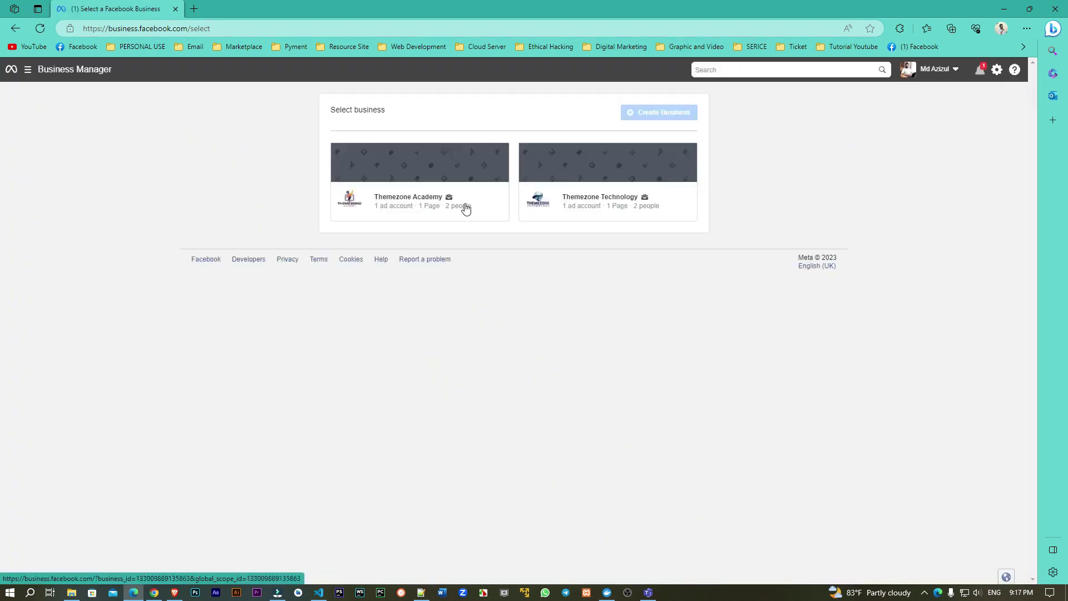
pyautogui.click(590, 201)
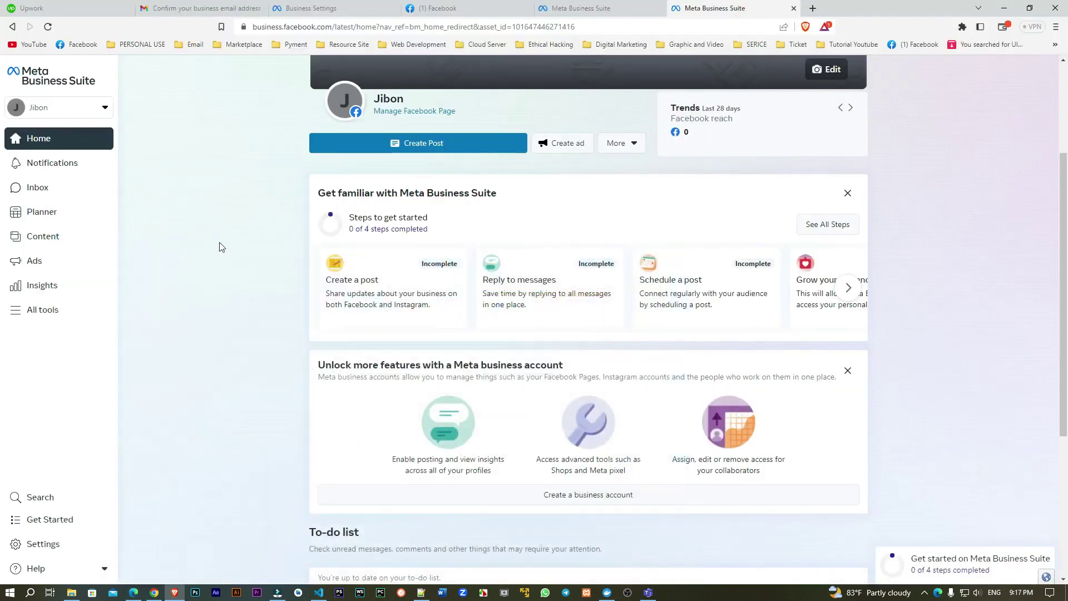
# Step: Open Settings in the duplicate Business Suite tab, close that tab, and return to Business Settings People
pyautogui.click(445, 8)
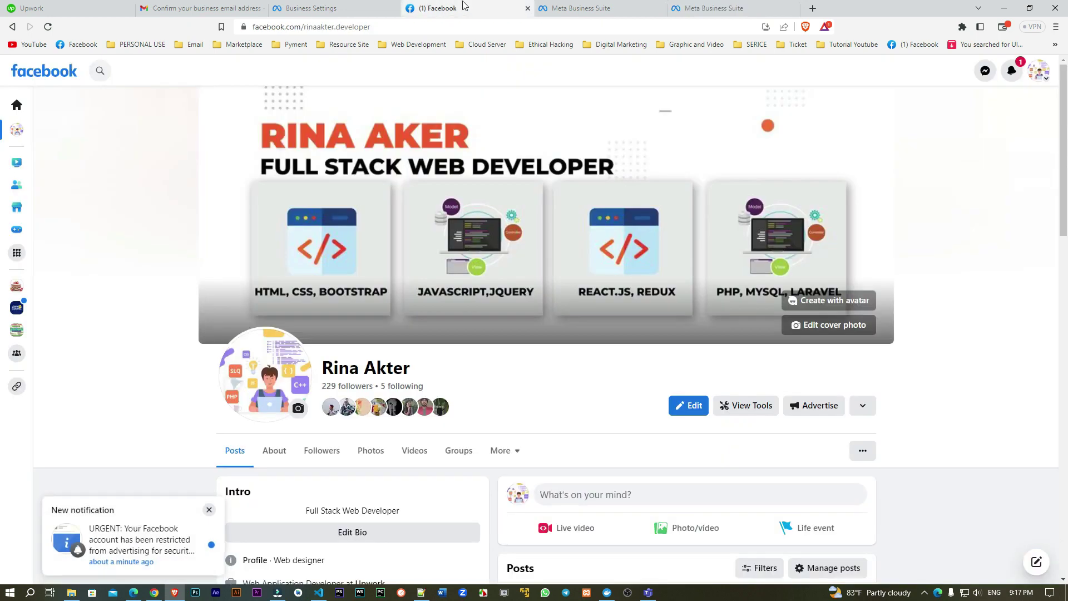
pyautogui.click(356, 5)
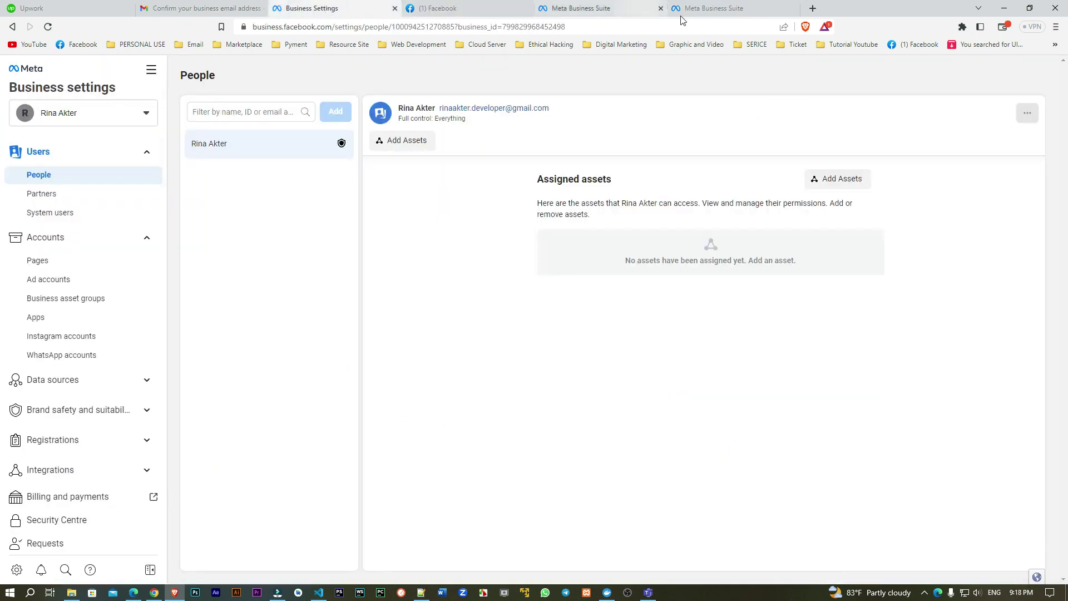
pyautogui.click(717, 10)
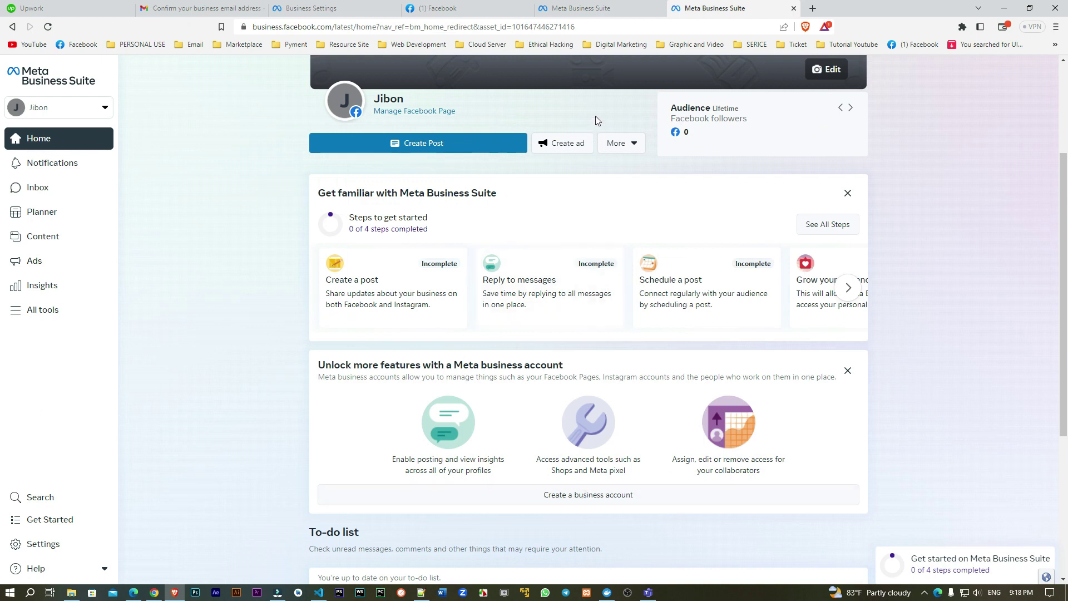
pyautogui.click(43, 543)
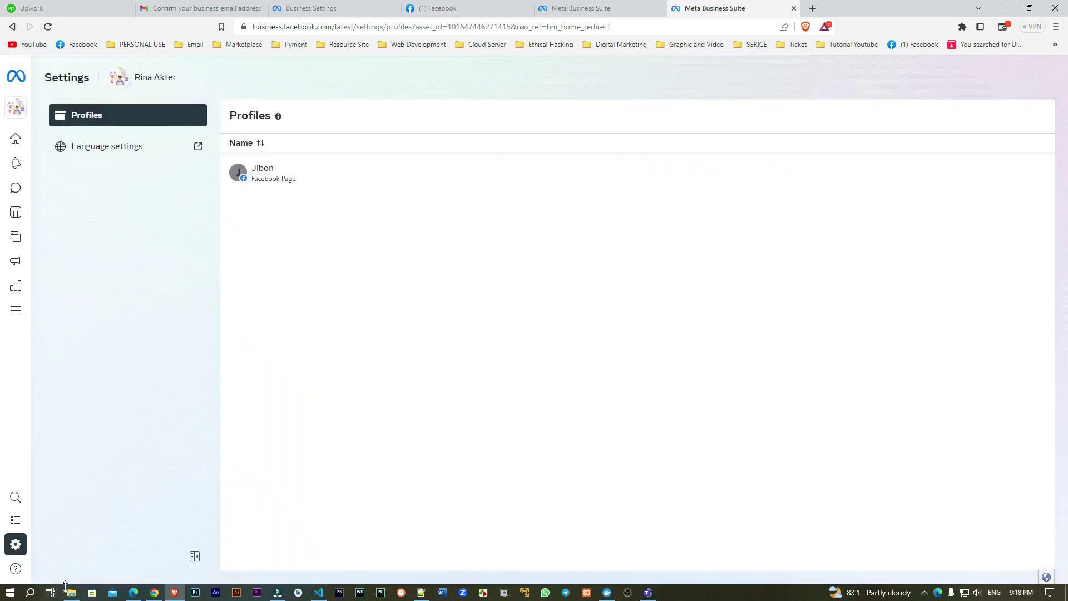
pyautogui.click(794, 8)
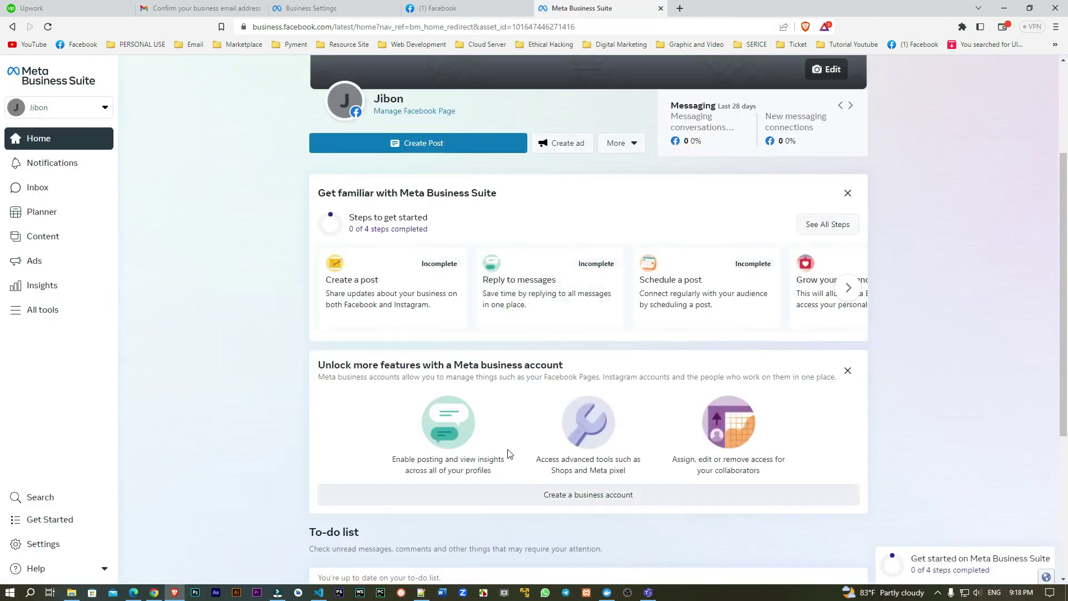
pyautogui.click(361, 4)
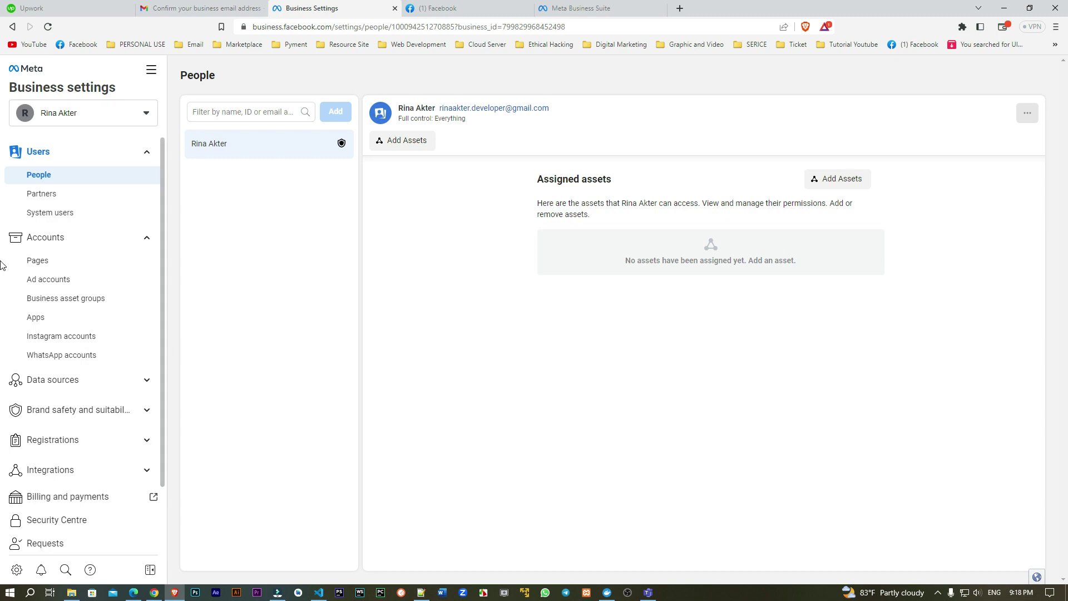
# Step: Collapse, then re-expand, the Users, Accounts and Data sources sidebar sections
pyautogui.click(139, 148)
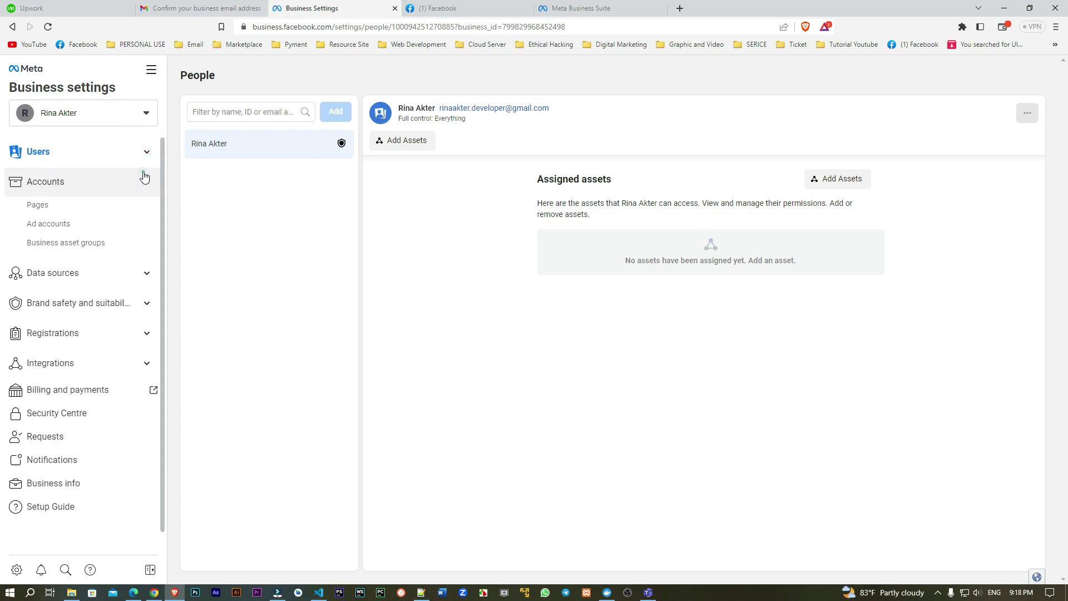
pyautogui.click(145, 177)
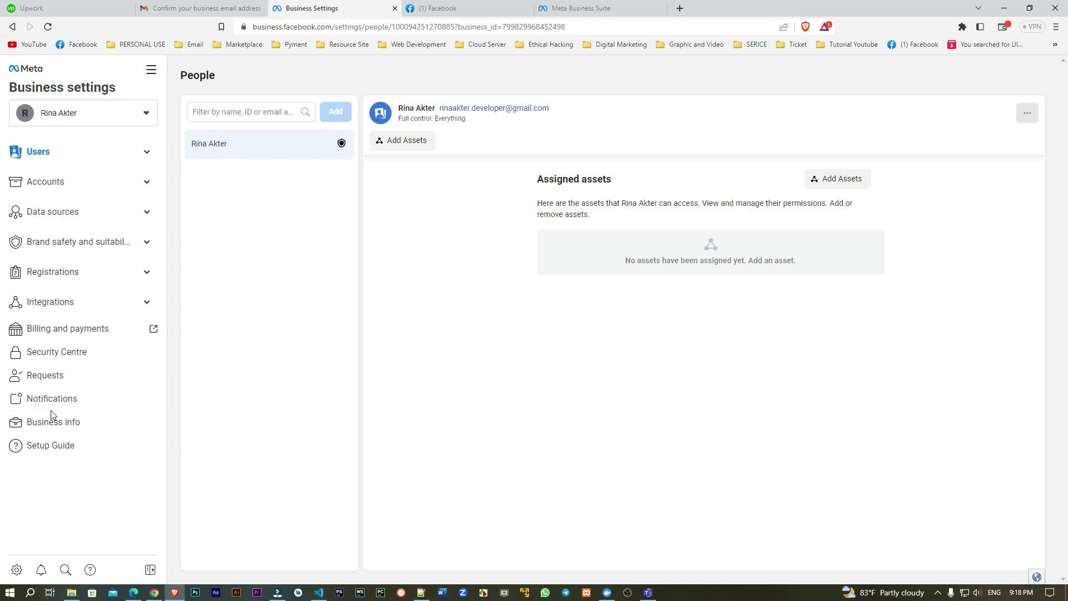
pyautogui.click(68, 151)
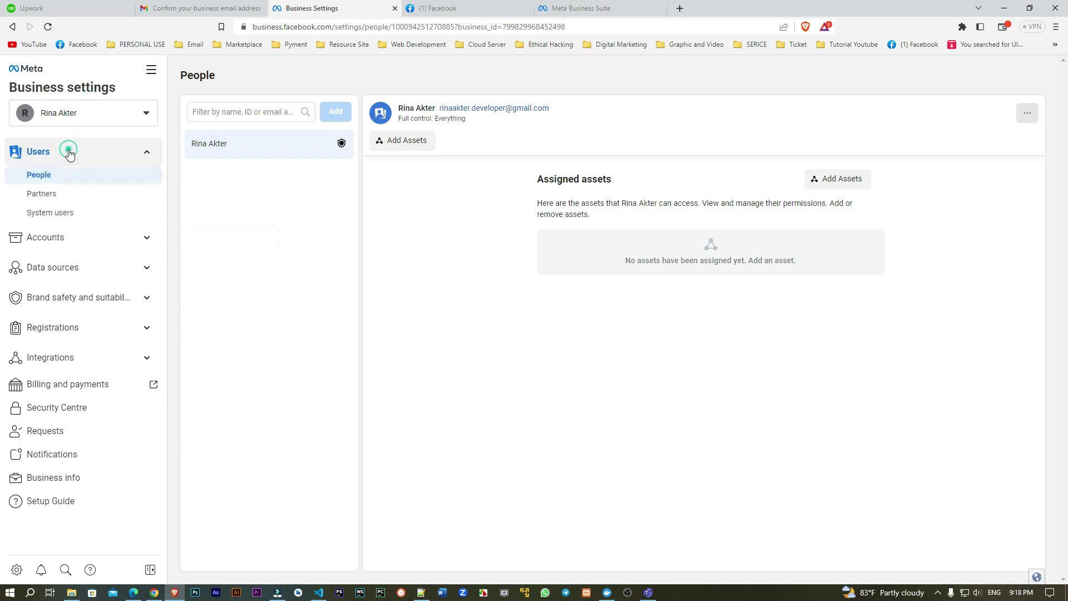
pyautogui.click(67, 238)
pyautogui.click(68, 380)
pyautogui.scroll(-4, 67, 374)
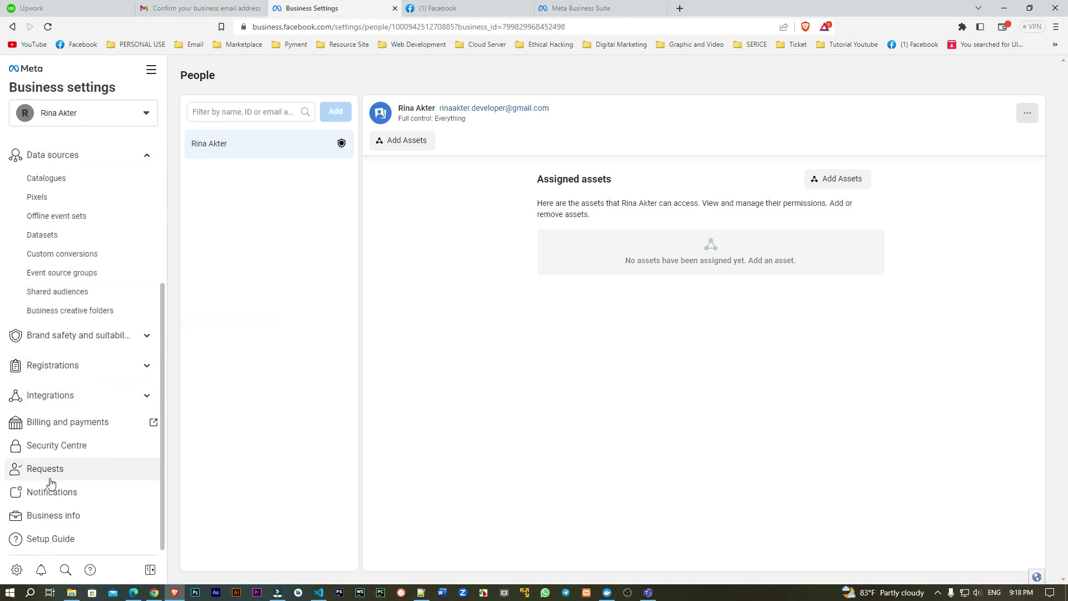
pyautogui.scroll(5, 51, 479)
# Step: Collapse the Accounts, Data sources and Users sections and go to Business info
pyautogui.click(90, 243)
pyautogui.click(102, 272)
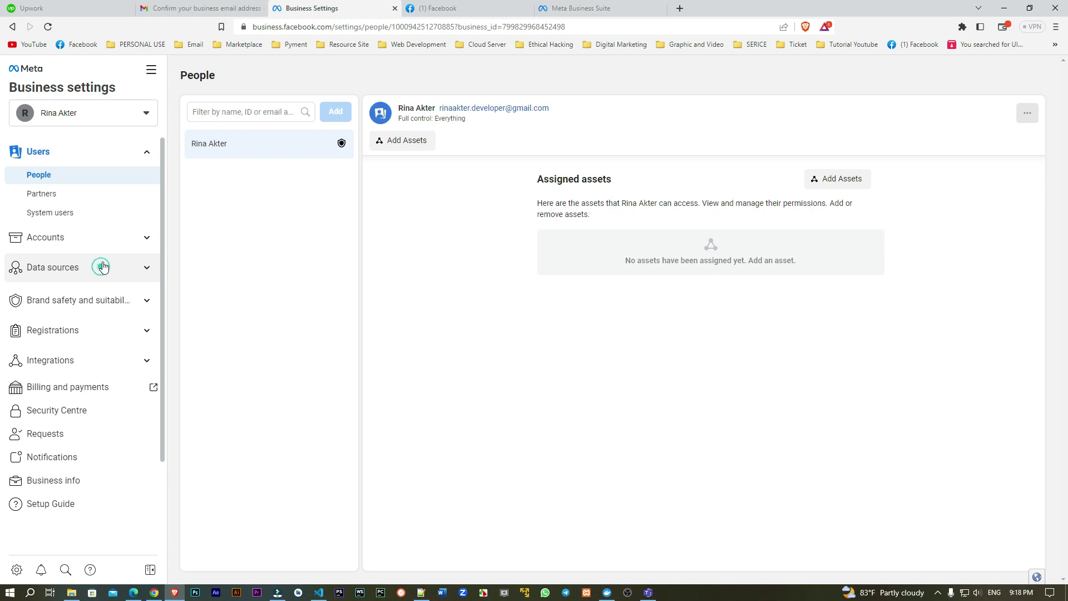
pyautogui.click(101, 152)
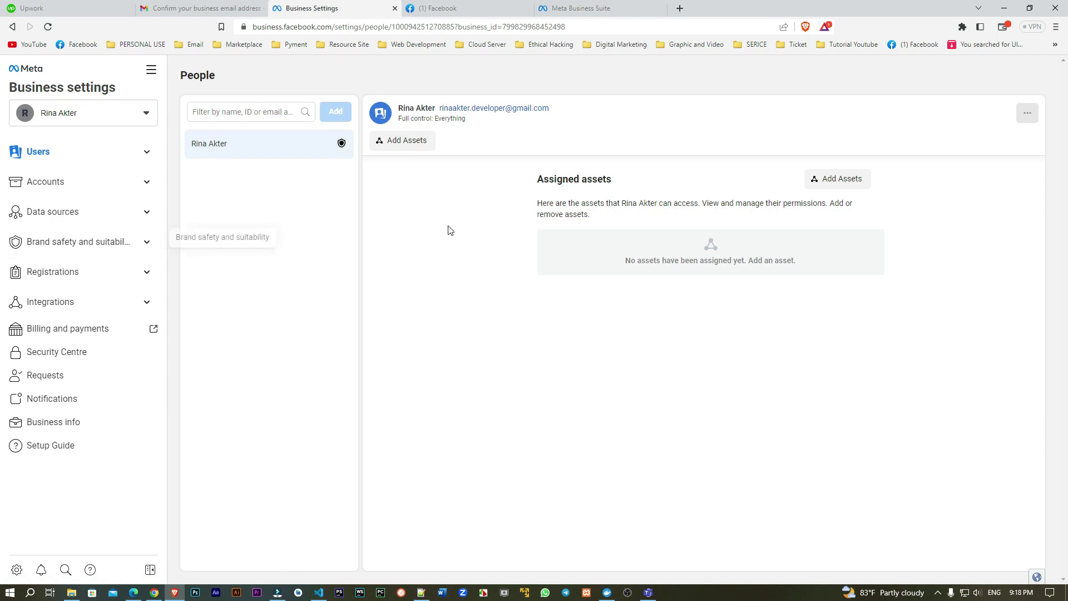
pyautogui.click(73, 157)
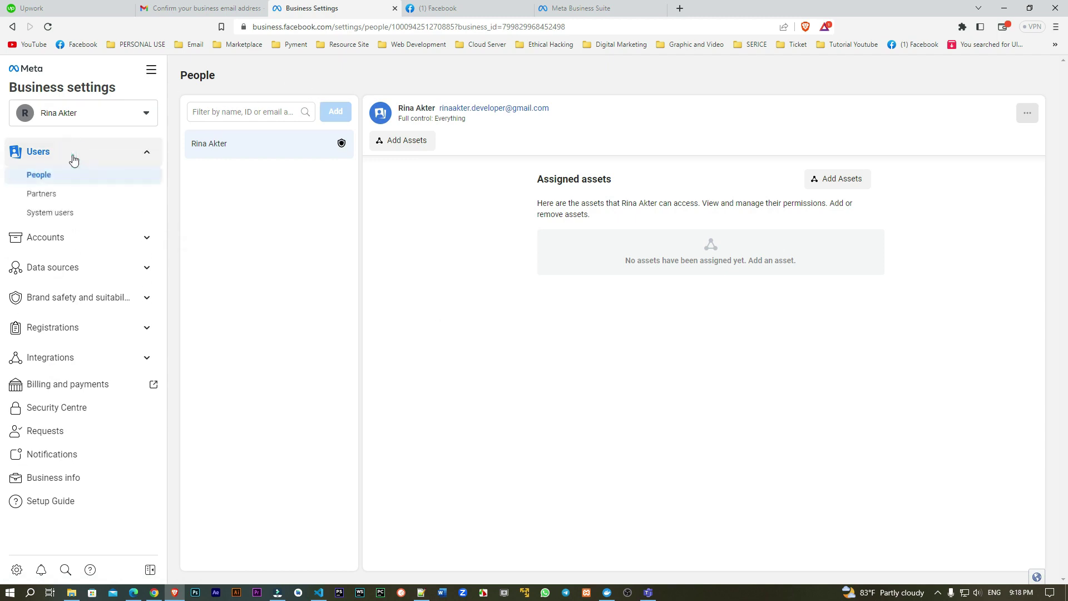
pyautogui.click(79, 158)
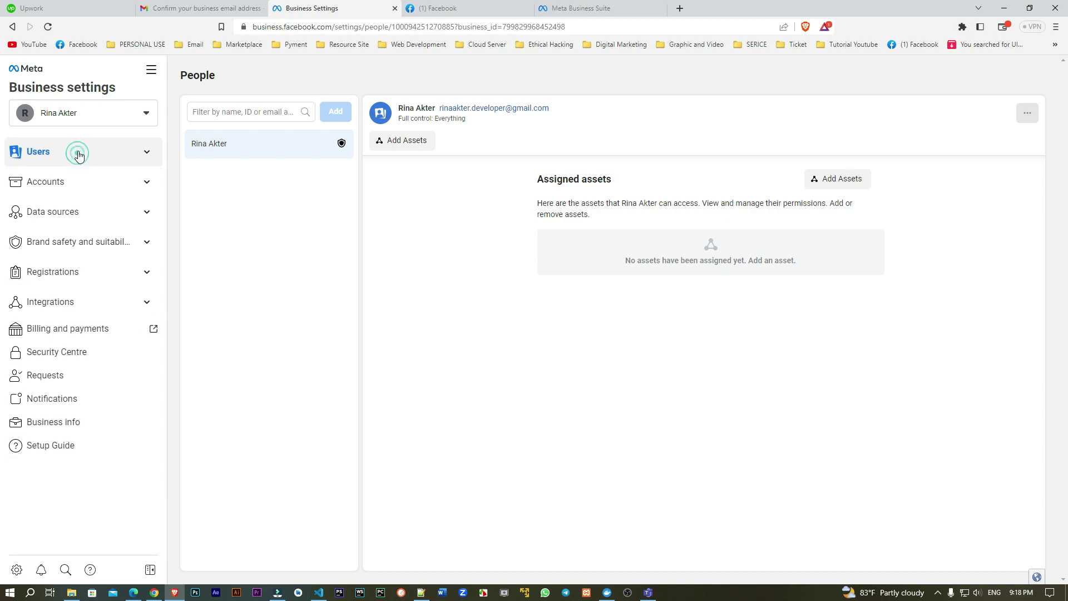
pyautogui.click(49, 424)
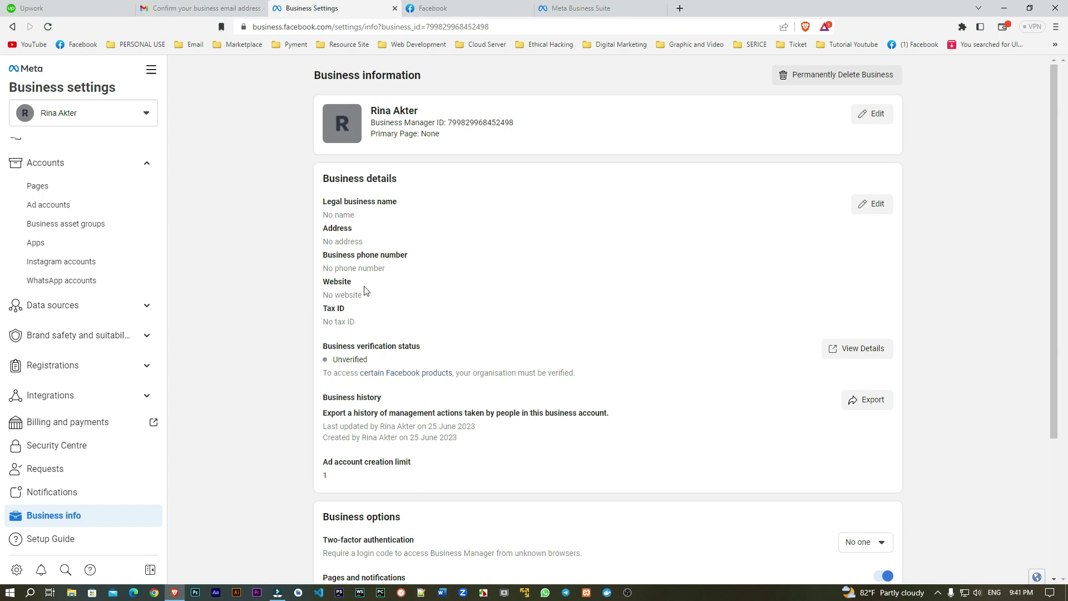
# Step: Start editing the business name, then cancel without making changes
pyautogui.click(883, 113)
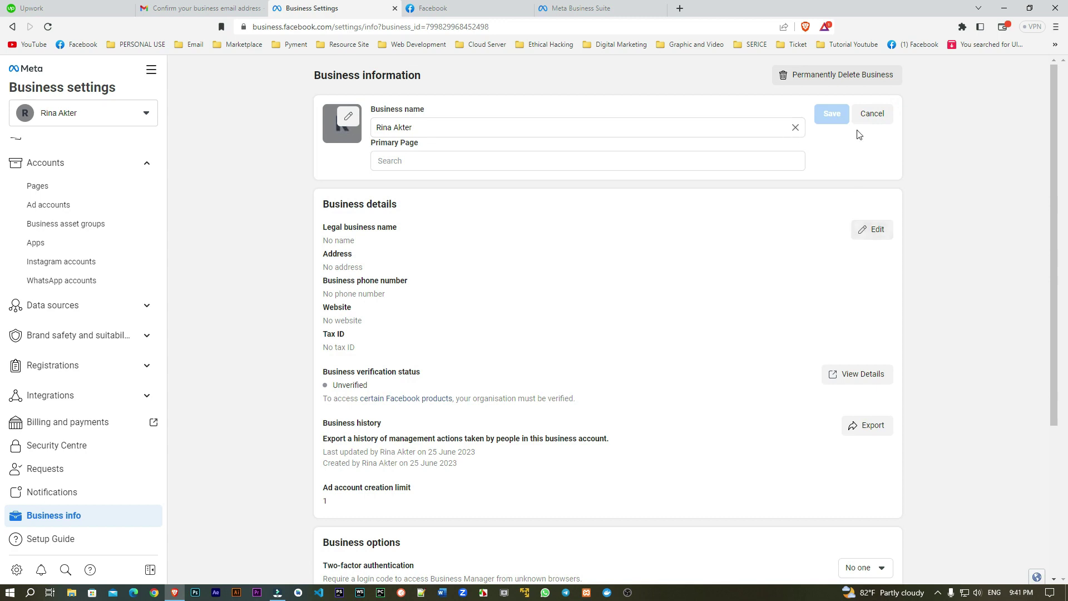
pyautogui.click(870, 114)
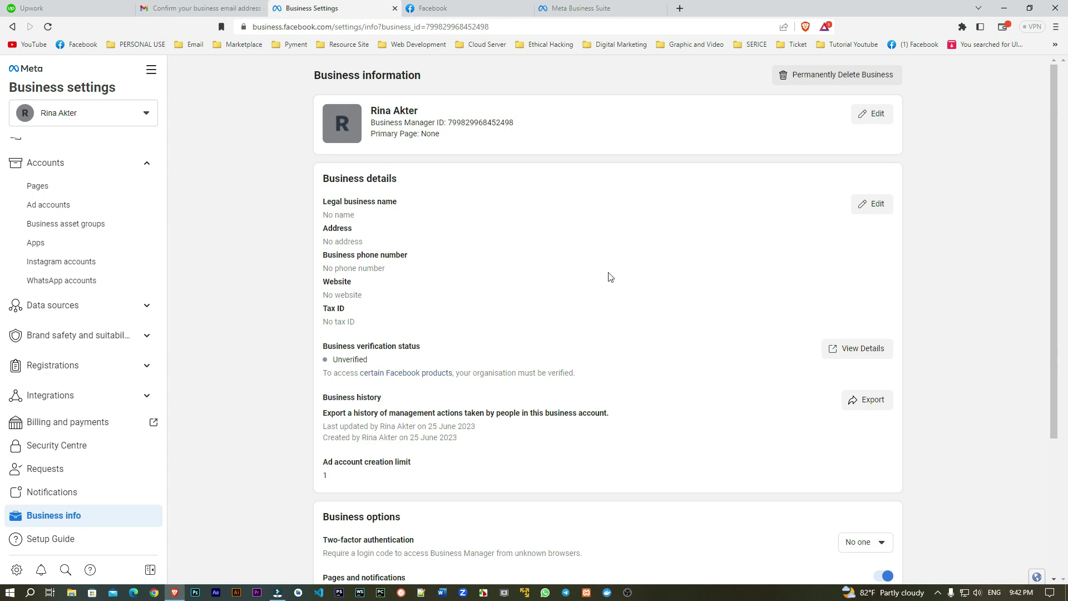
pyautogui.click(872, 205)
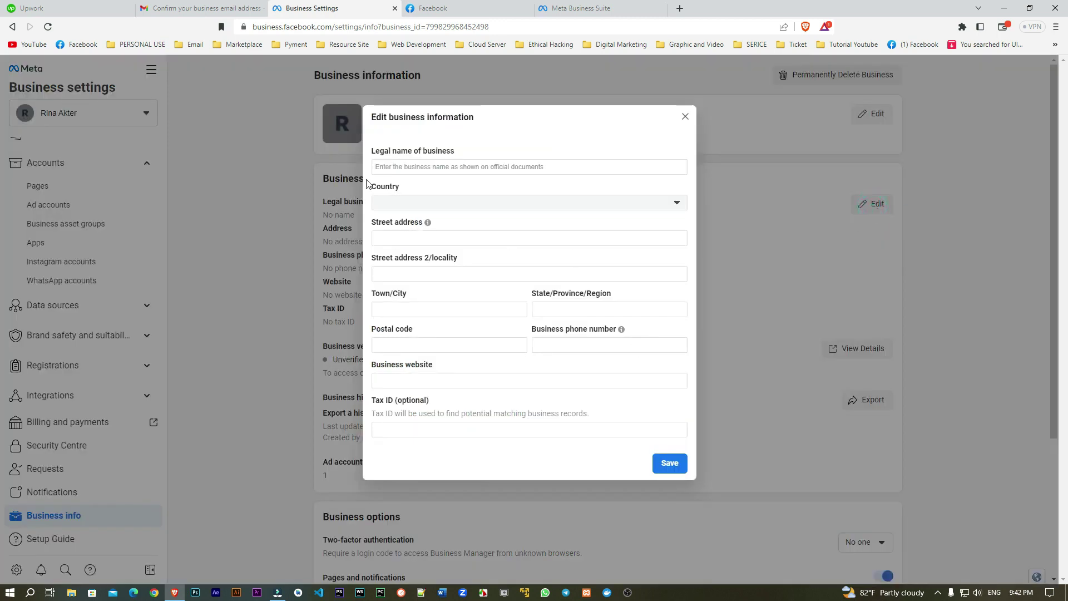
pyautogui.click(431, 167)
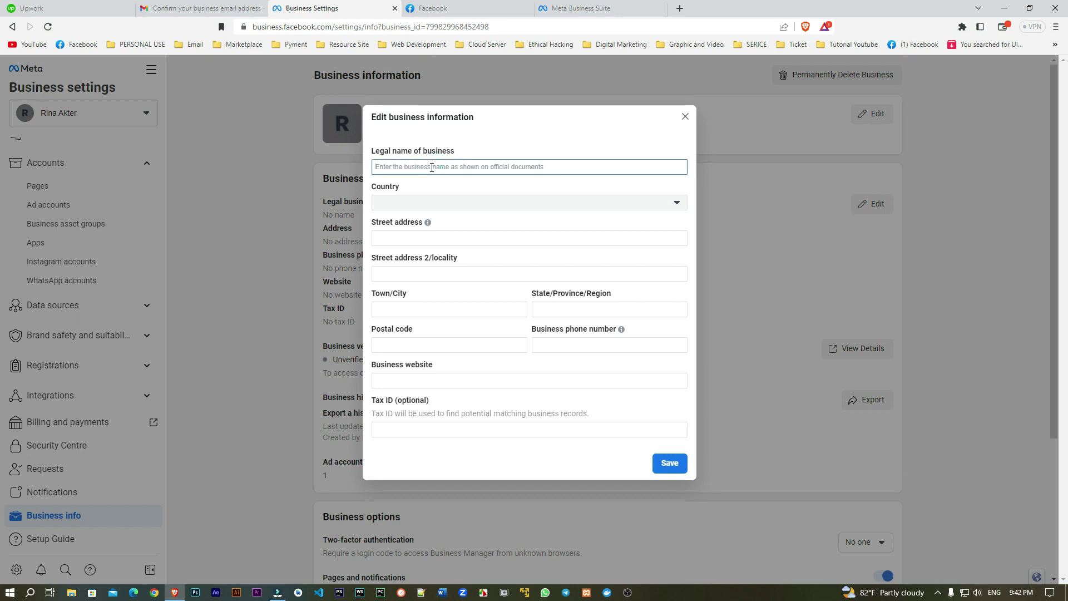
pyautogui.click(685, 116)
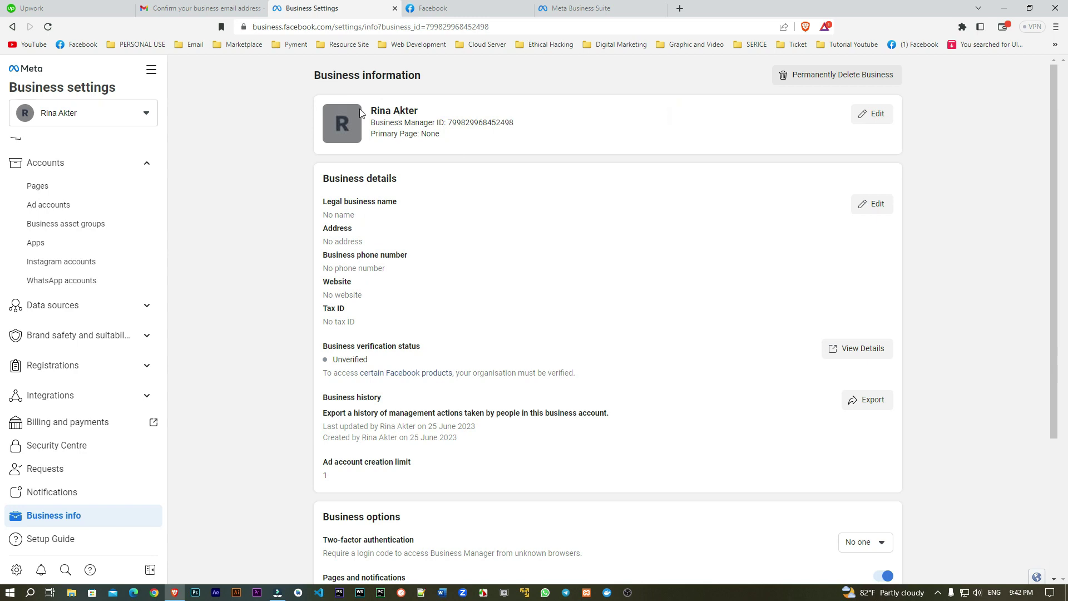
pyautogui.moveTo(371, 110); pyautogui.dragTo(421, 113)
pyautogui.hotkey('ctrl', 'c')
# Step: Paste the business name as the legal name and choose Bangladesh as the country
pyautogui.click(881, 203)
pyautogui.click(452, 165)
pyautogui.hotkey('ctrl', 'v')
pyautogui.click(523, 138)
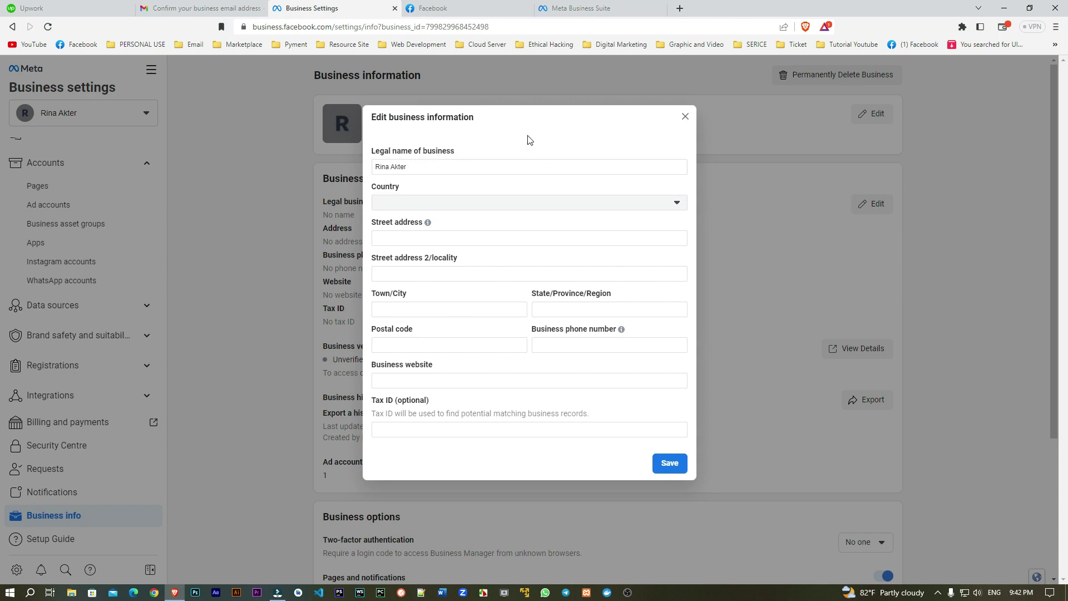
pyautogui.click(476, 202)
pyautogui.write('ban')
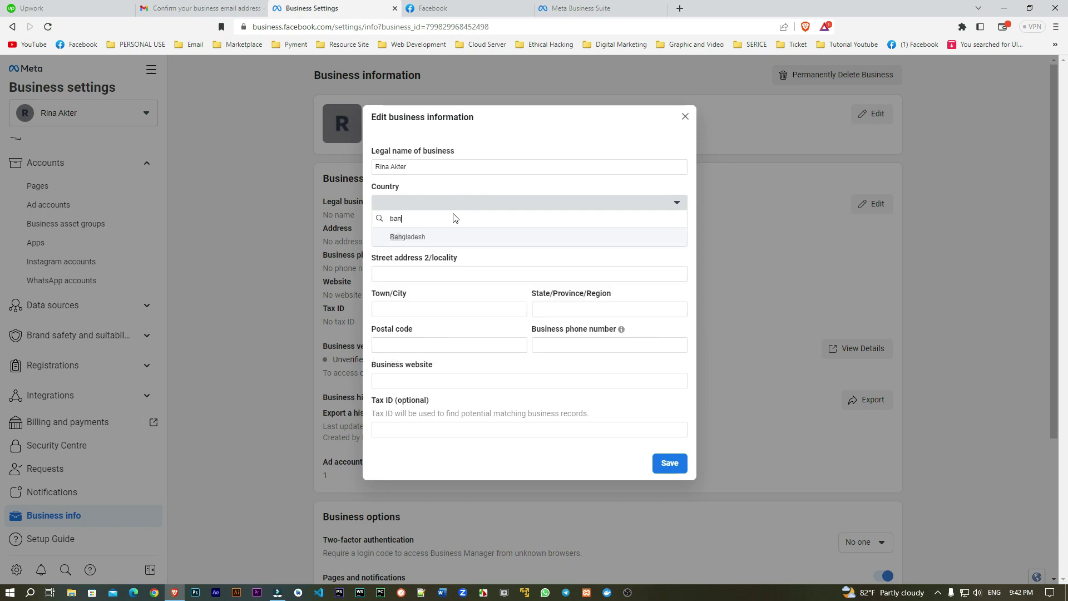
pyautogui.click(439, 233)
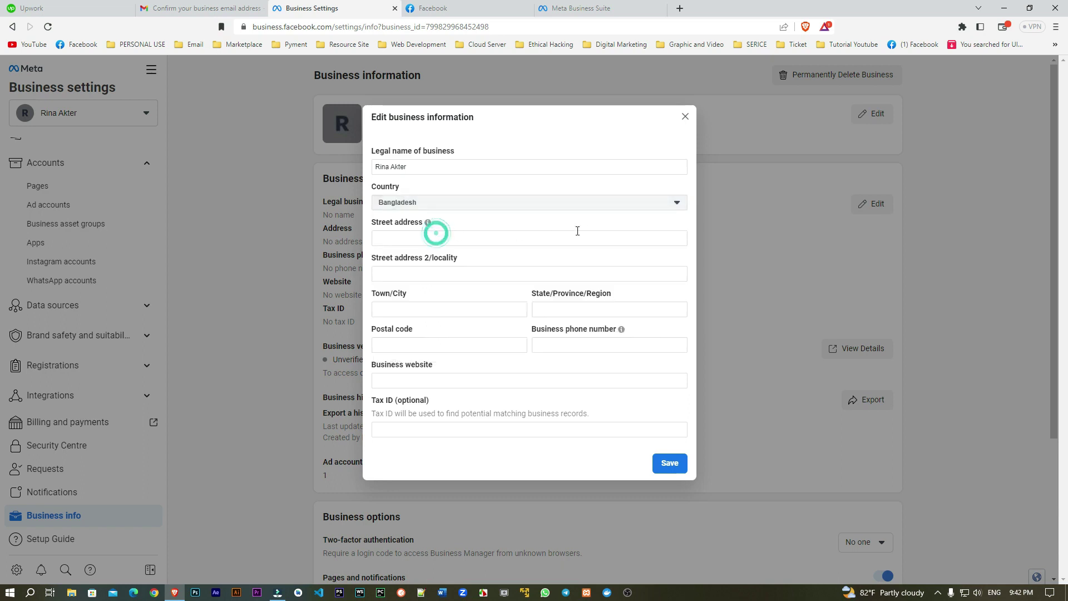
# Step: Fill the street address, paste the city into Town/City, and add a second address line
pyautogui.click(473, 241)
pyautogui.click(473, 241)
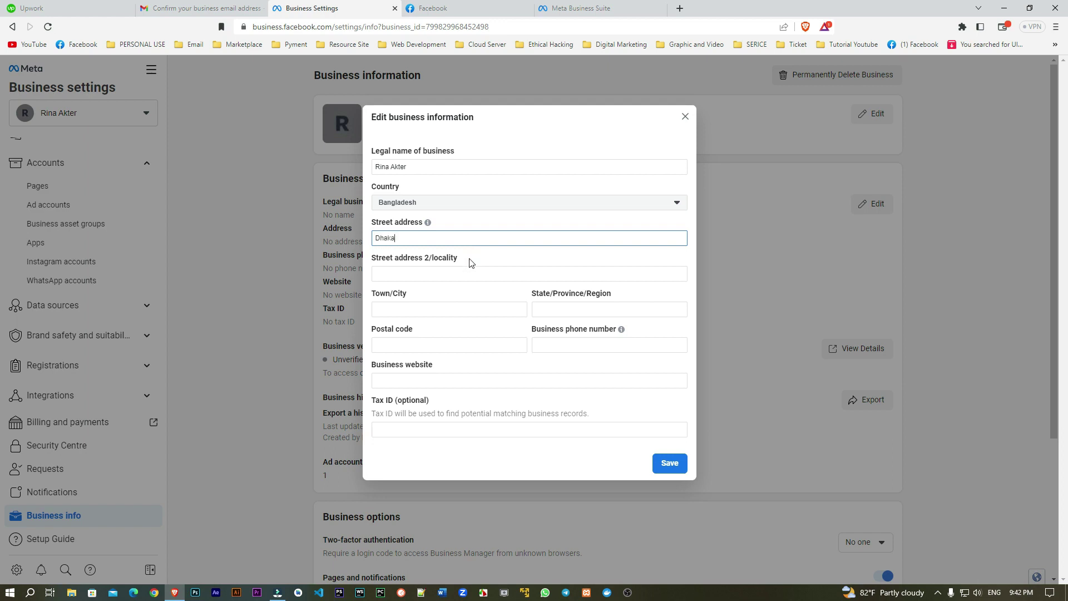
pyautogui.doubleClick(404, 240)
pyautogui.hotkey('ctrl', 'c')
pyautogui.click(432, 309)
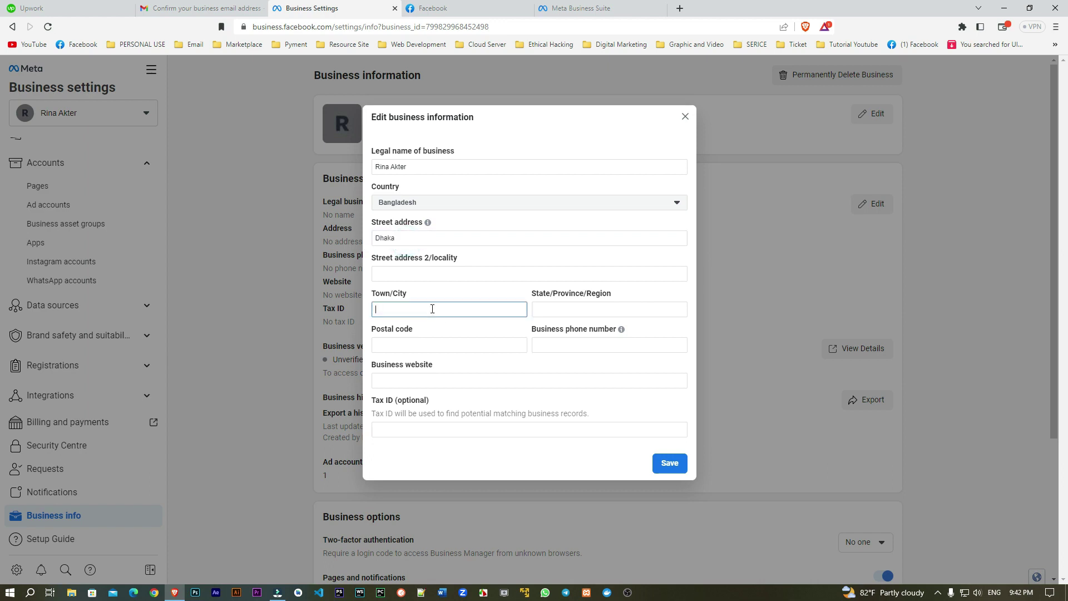
pyautogui.hotkey('ctrl', 'v')
pyautogui.click(429, 342)
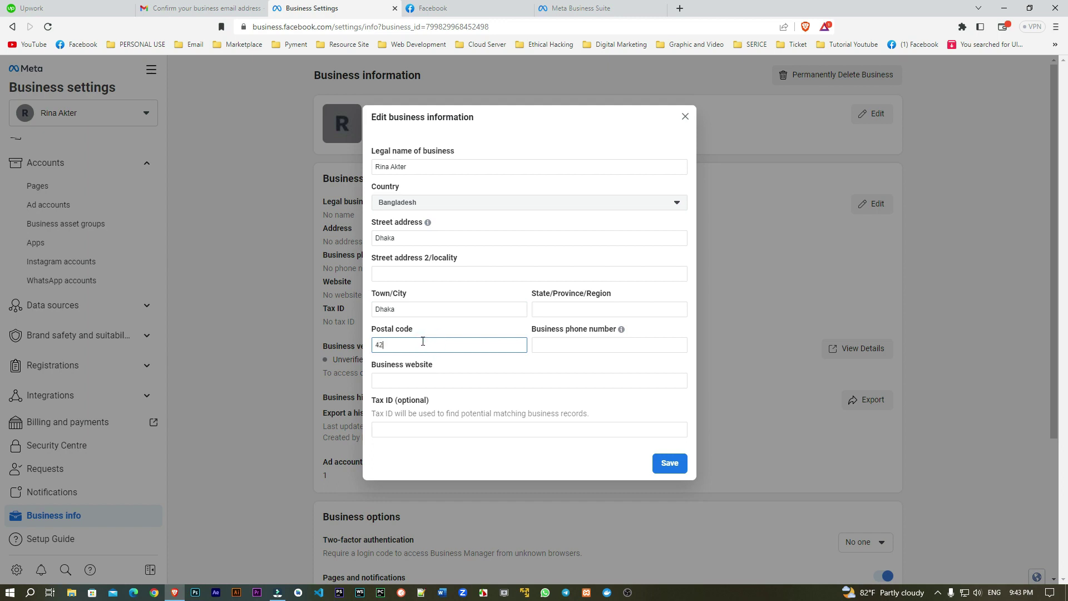
pyautogui.click(449, 364)
pyautogui.click(428, 273)
pyautogui.write('Mirpur-1')
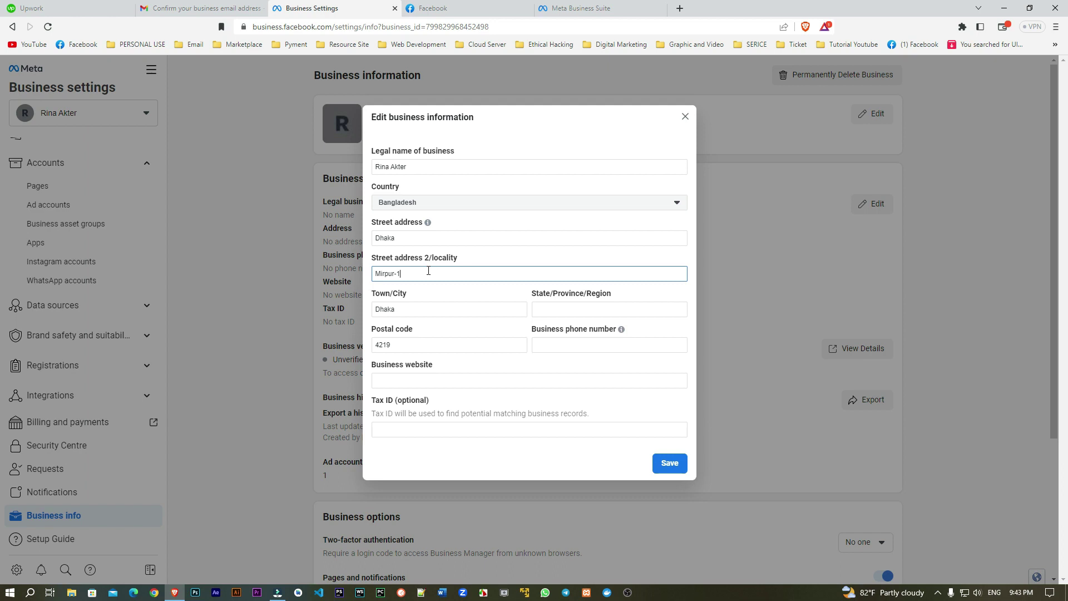
pyautogui.click(482, 256)
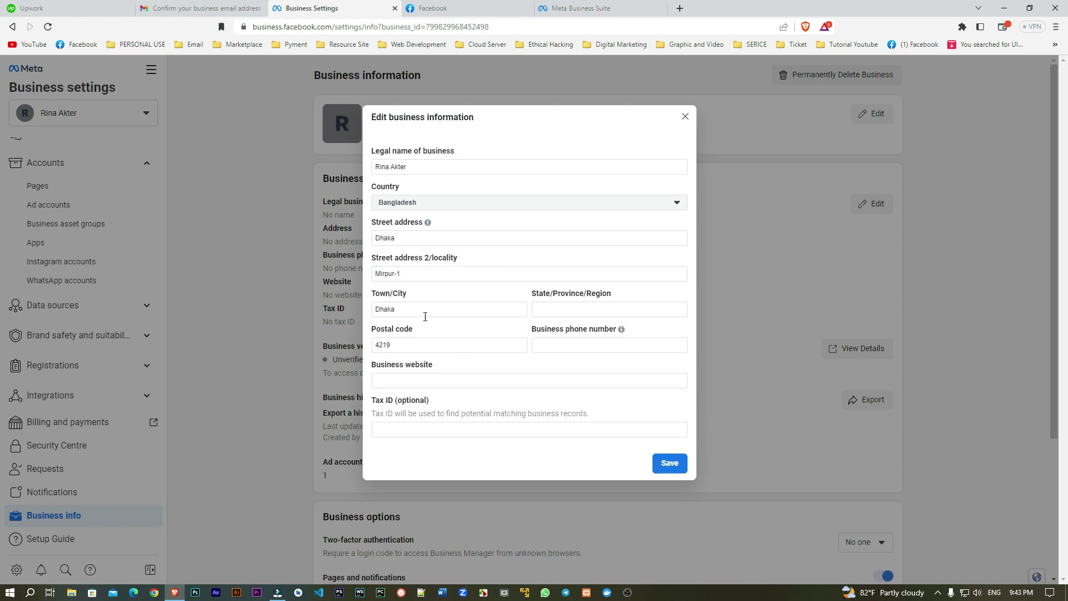
# Step: Enter the business website by pasting the business name and trimming it into a link
pyautogui.moveTo(411, 166); pyautogui.dragTo(337, 165)
pyautogui.hotkey('ctrl', 'c')
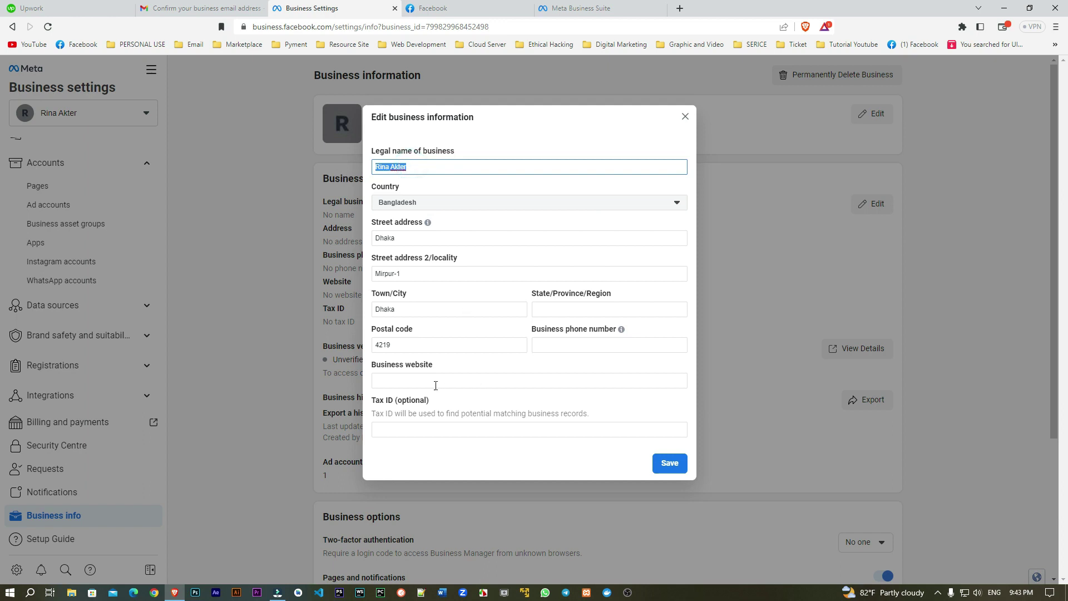
pyautogui.click(423, 382)
pyautogui.hotkey('ctrl', 'v')
pyautogui.click(395, 383)
pyautogui.press('BackSpace')
pyautogui.write('a')
pyautogui.press('BackSpace')
pyautogui.press('Home')
pyautogui.press('Delete')
pyautogui.write('r')
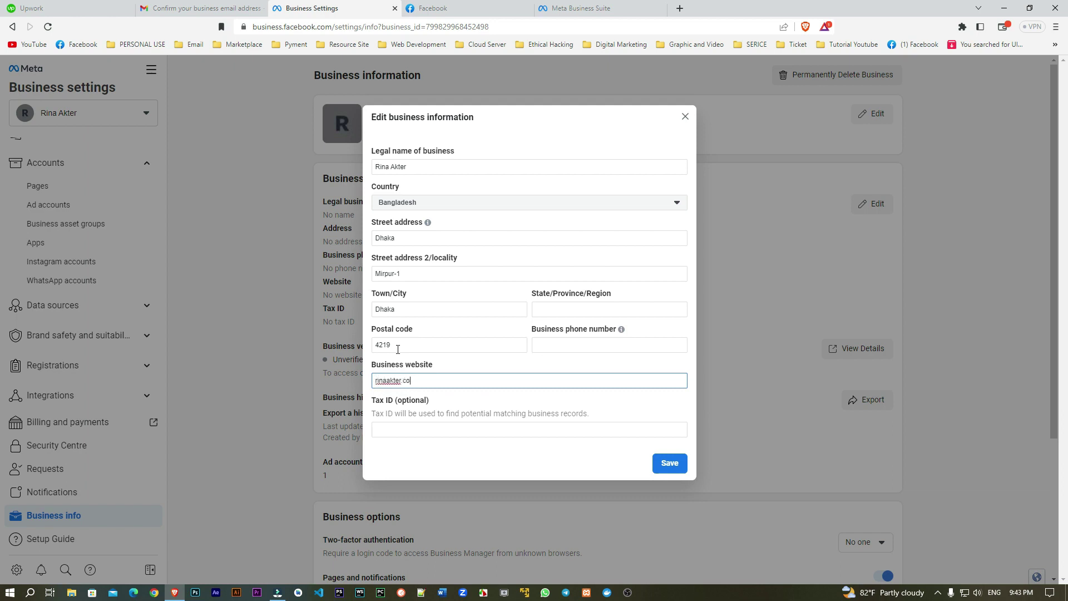
pyautogui.click(466, 401)
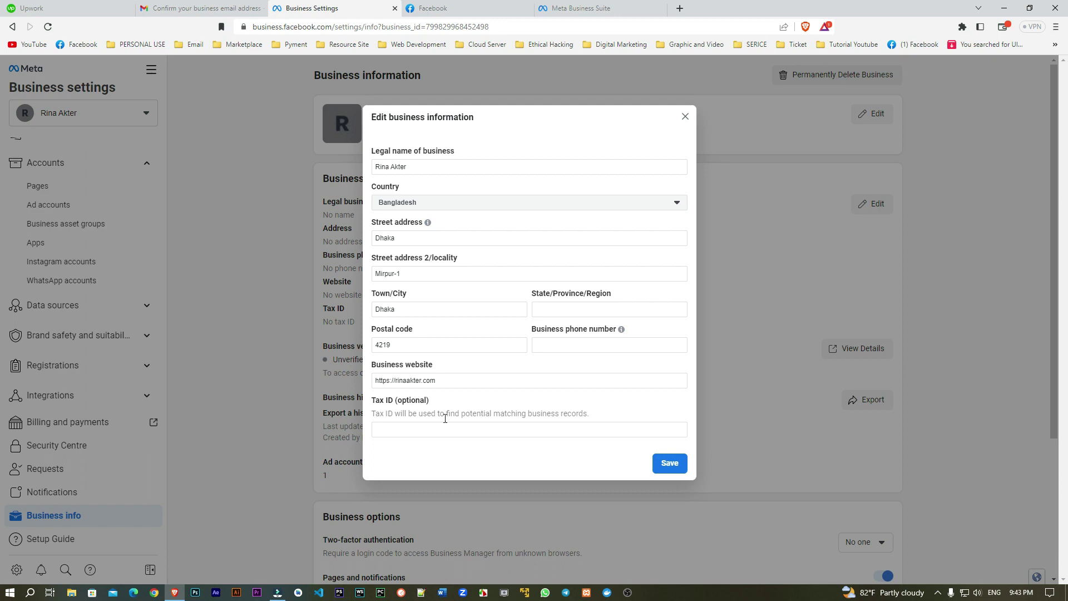
# Step: Add state 'Bd' and a phone number prefixed with +88, then save the business details
pyautogui.click(671, 465)
pyautogui.click(567, 309)
pyautogui.write('Bd')
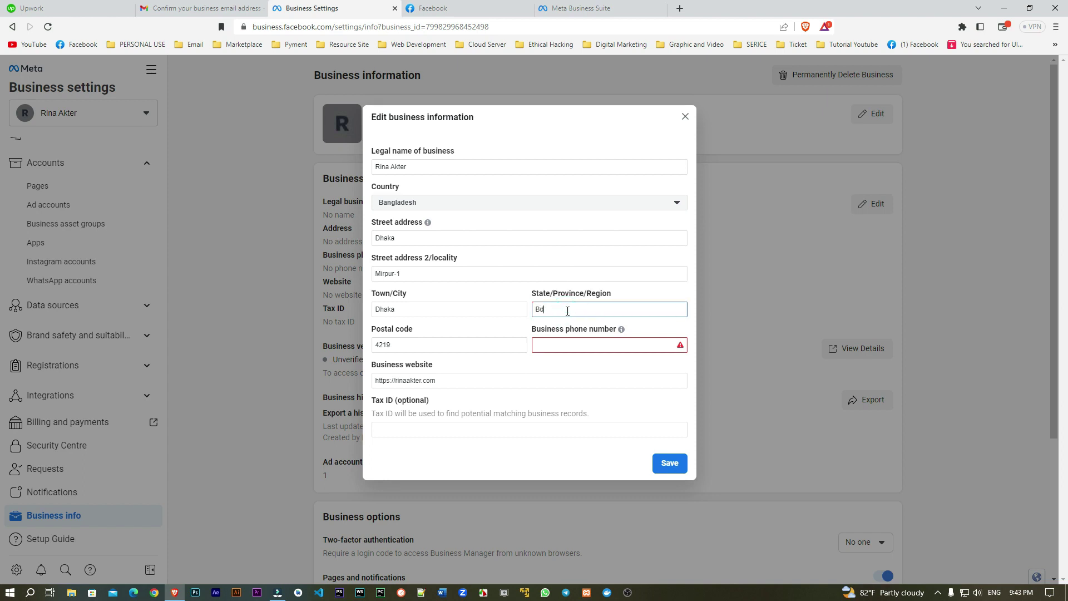
pyautogui.click(565, 343)
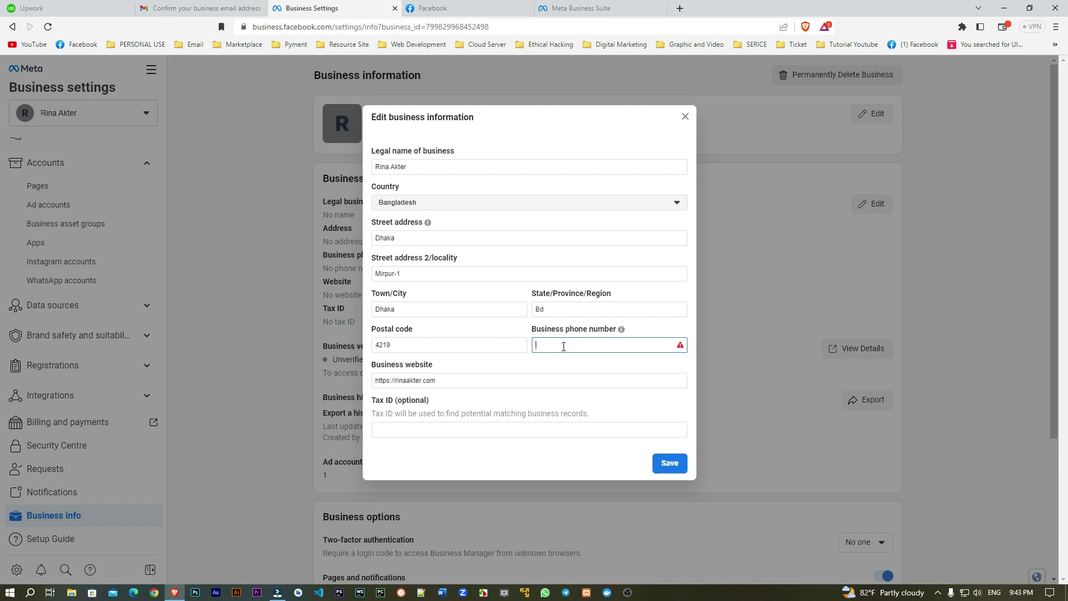
pyautogui.click(589, 365)
pyautogui.click(669, 463)
pyautogui.click(536, 345)
pyautogui.write('+88')
pyautogui.click(672, 465)
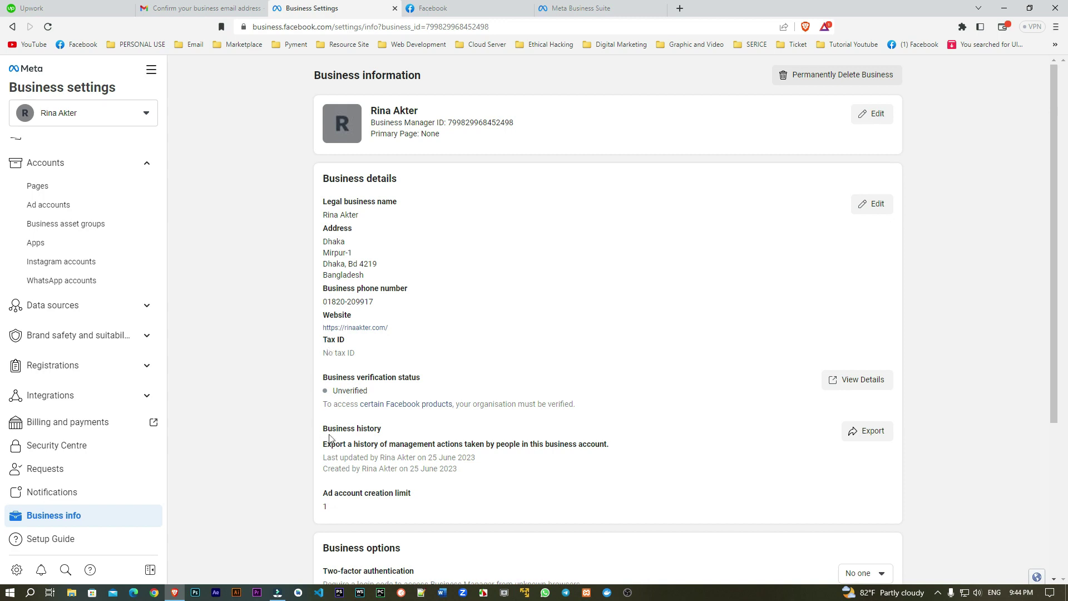
# Step: Open My Info for editing further down the page, then cancel without changes
pyautogui.scroll(-3, 317, 406)
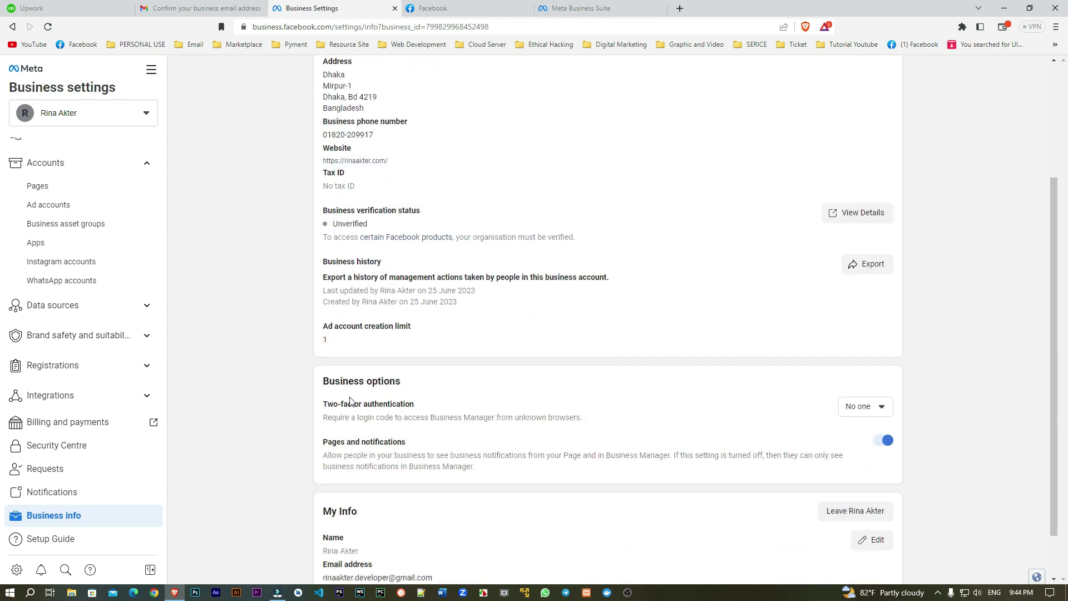
pyautogui.scroll(-1, 414, 428)
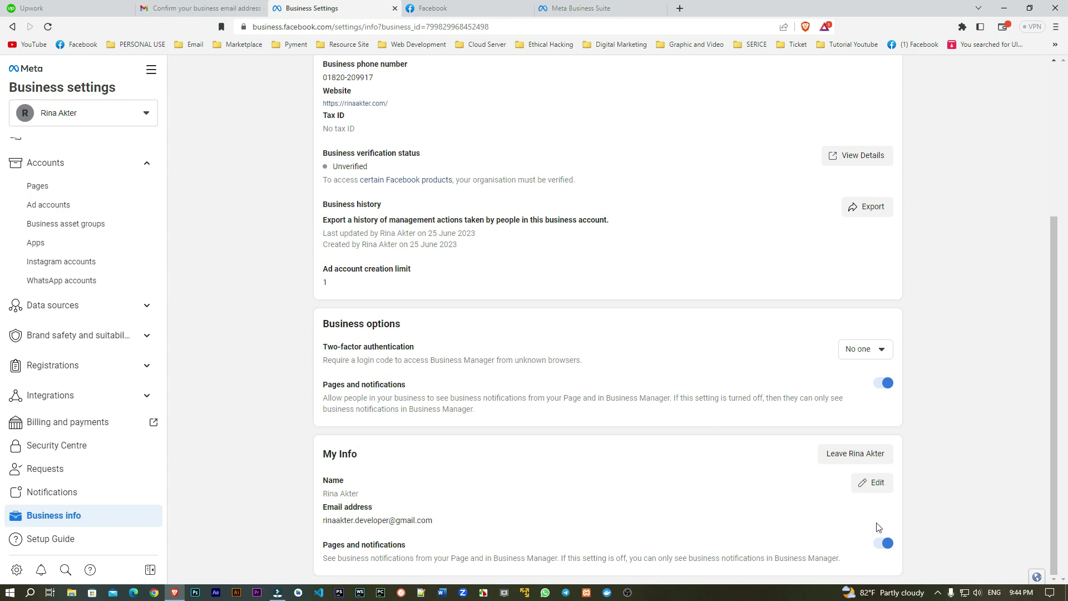
pyautogui.click(872, 483)
pyautogui.scroll(-1, 501, 445)
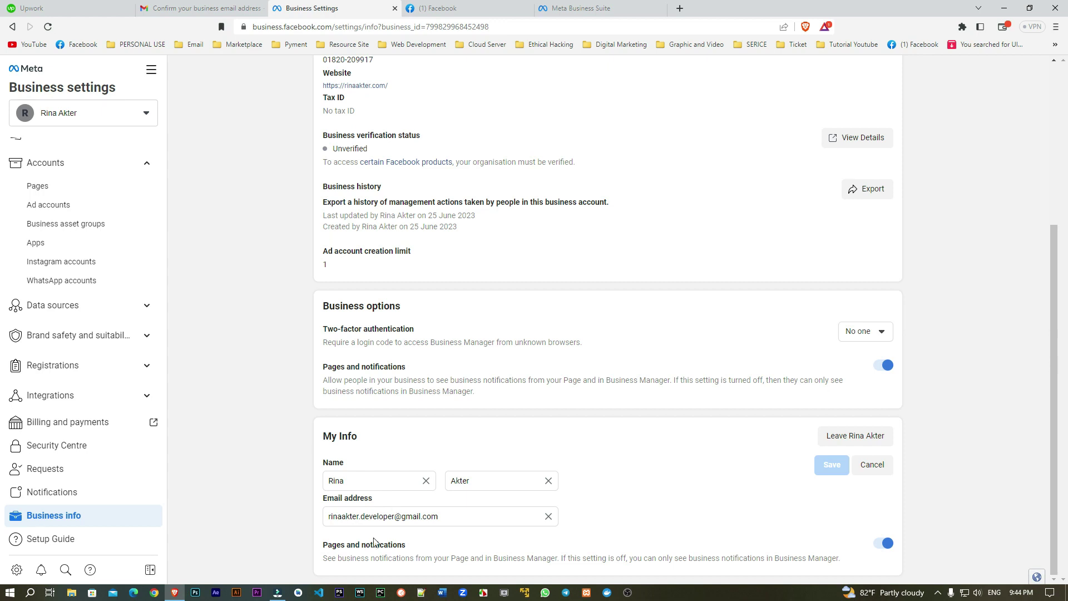
pyautogui.click(872, 465)
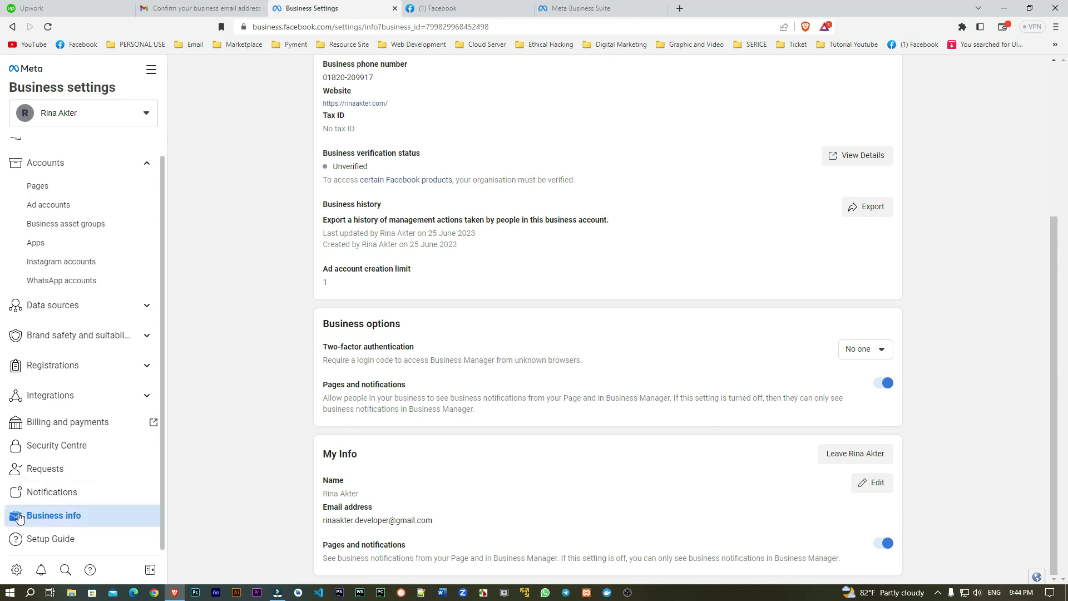
pyautogui.scroll(2, 345, 485)
pyautogui.scroll(2, 356, 485)
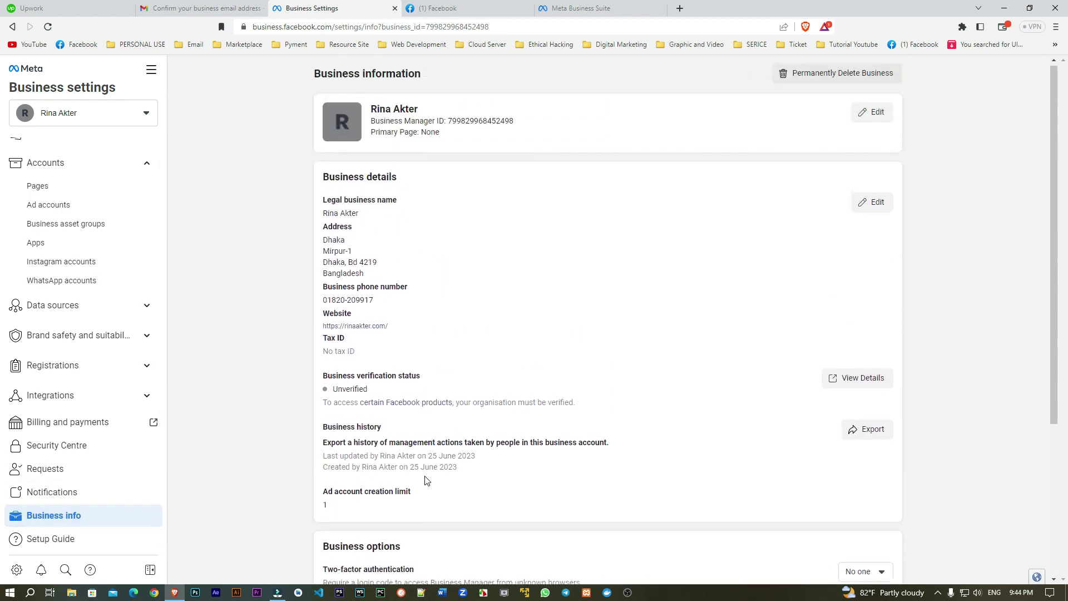
# Step: Review the empty Tax ID and Unverified status, then open the 'certain Facebook products' link
pyautogui.moveTo(322, 338); pyautogui.dragTo(346, 339)
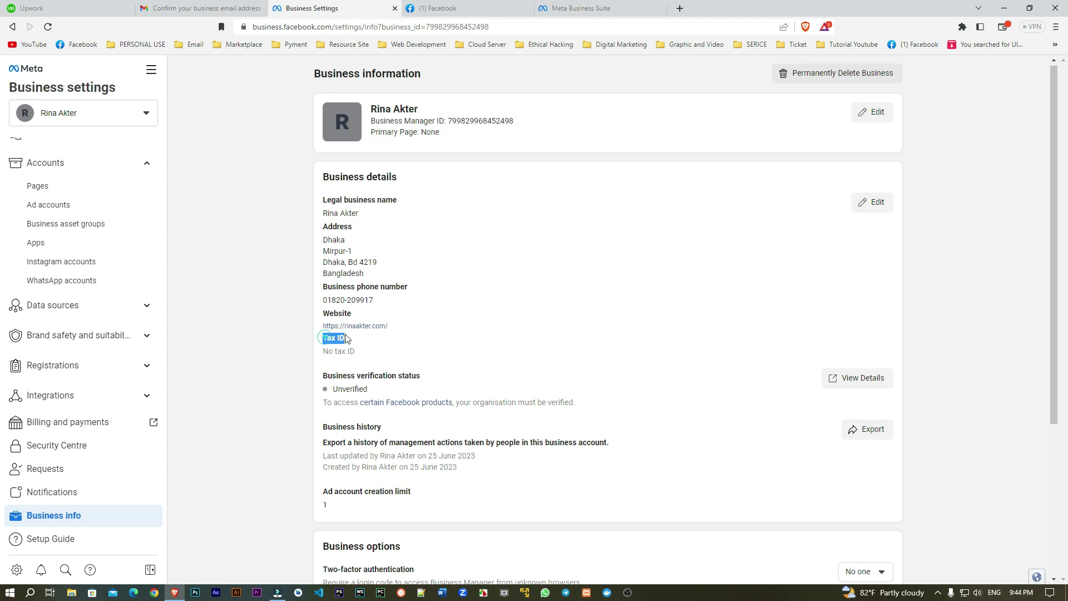
pyautogui.tripleClick(325, 377)
pyautogui.click(346, 388)
pyautogui.doubleClick(346, 388)
pyautogui.click(346, 388)
pyautogui.click(401, 403)
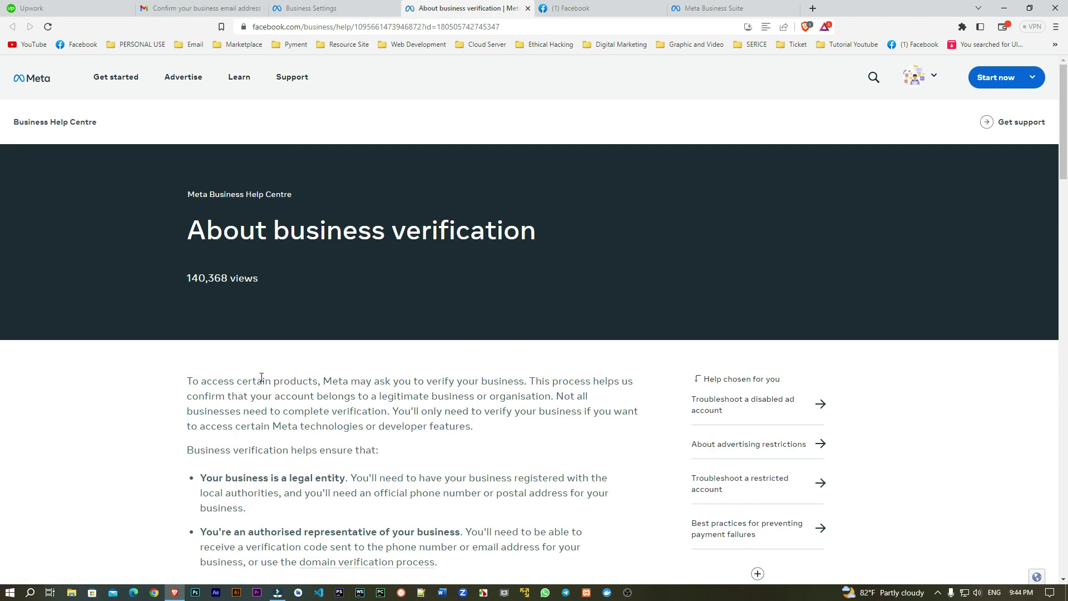
# Step: Skim the About business verification article and return to the Business Settings tab
pyautogui.scroll(-6, 262, 378)
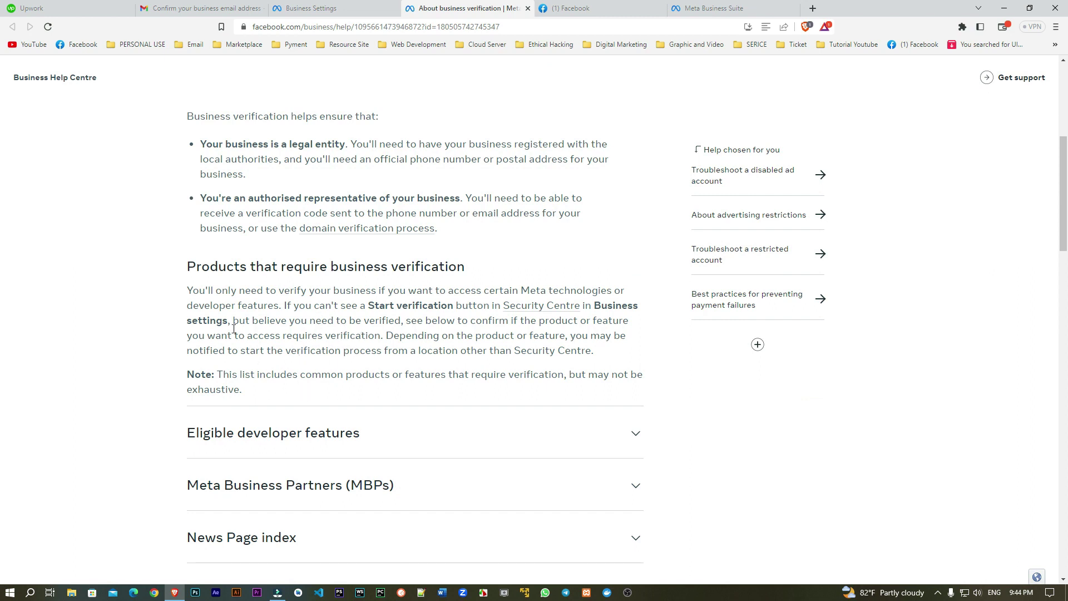
pyautogui.scroll(5, 406, 369)
pyautogui.click(338, 5)
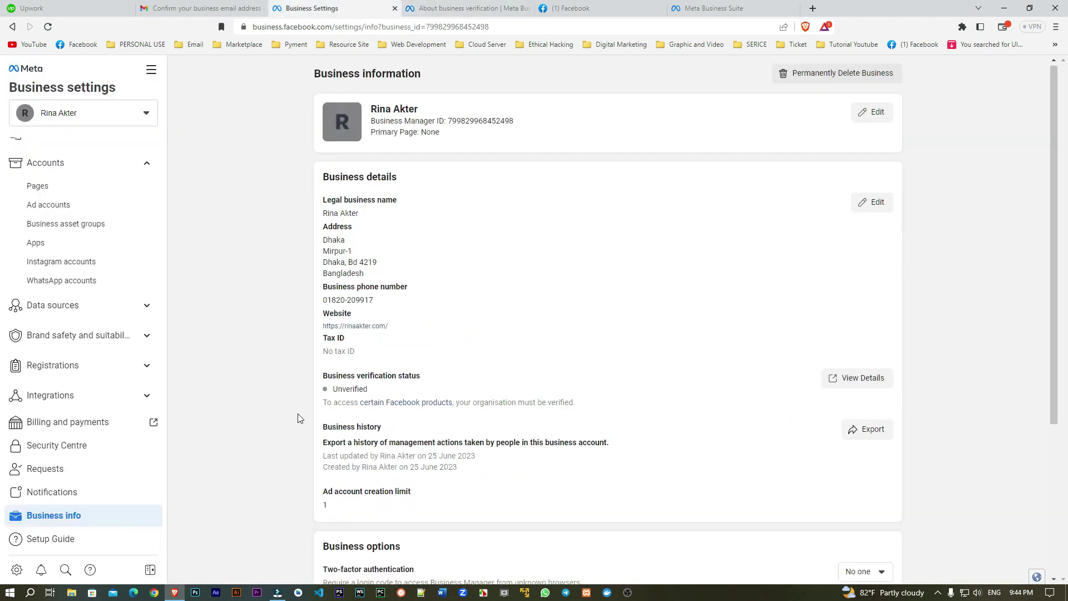
pyautogui.doubleClick(343, 389)
pyautogui.scroll(-3, 339, 263)
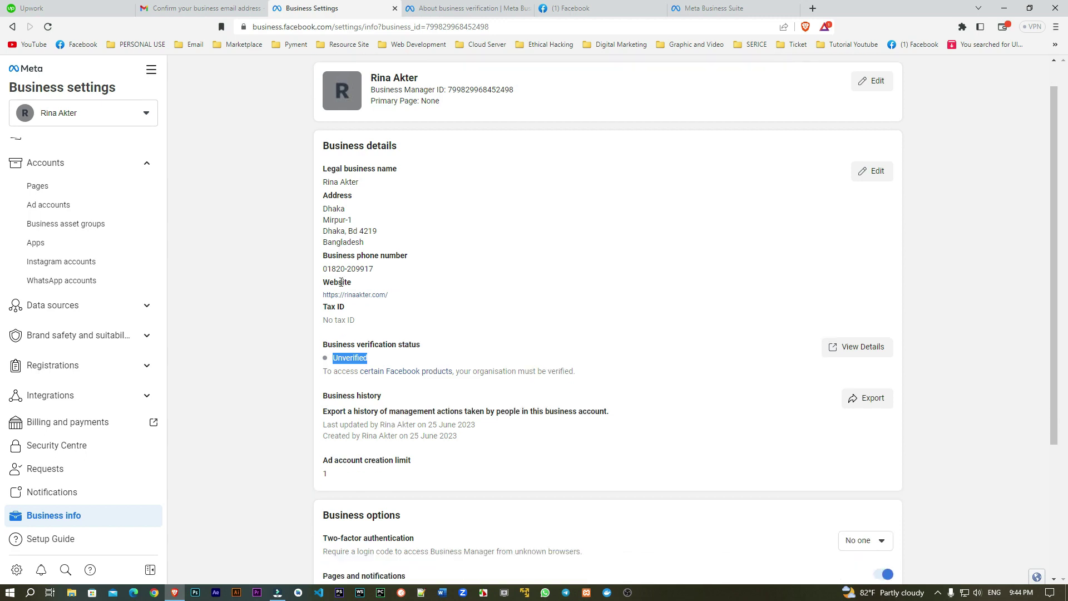
pyautogui.scroll(-1, 341, 286)
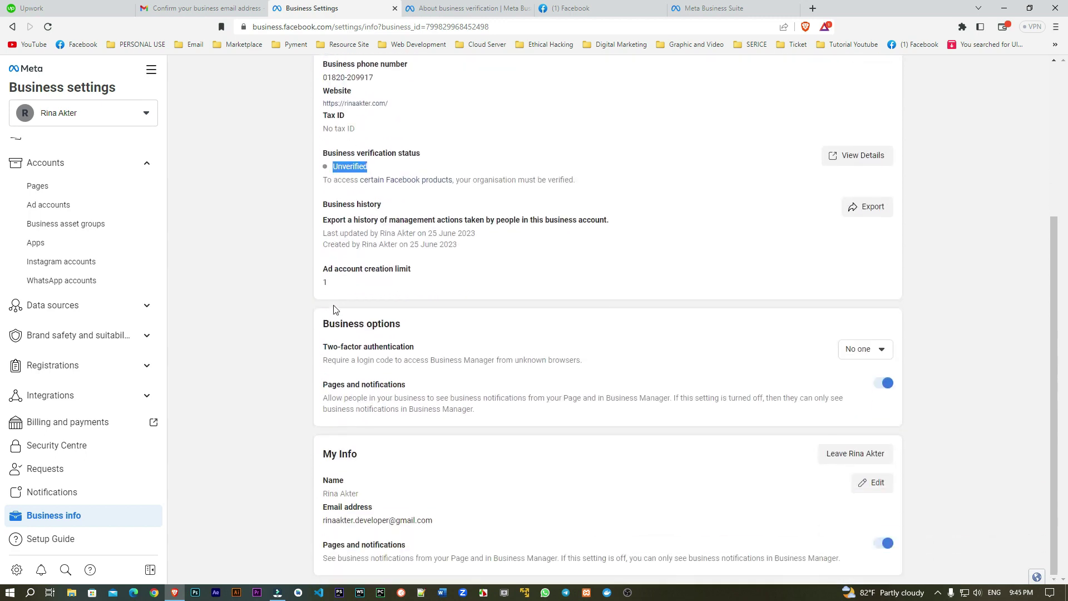
pyautogui.scroll(3, 332, 517)
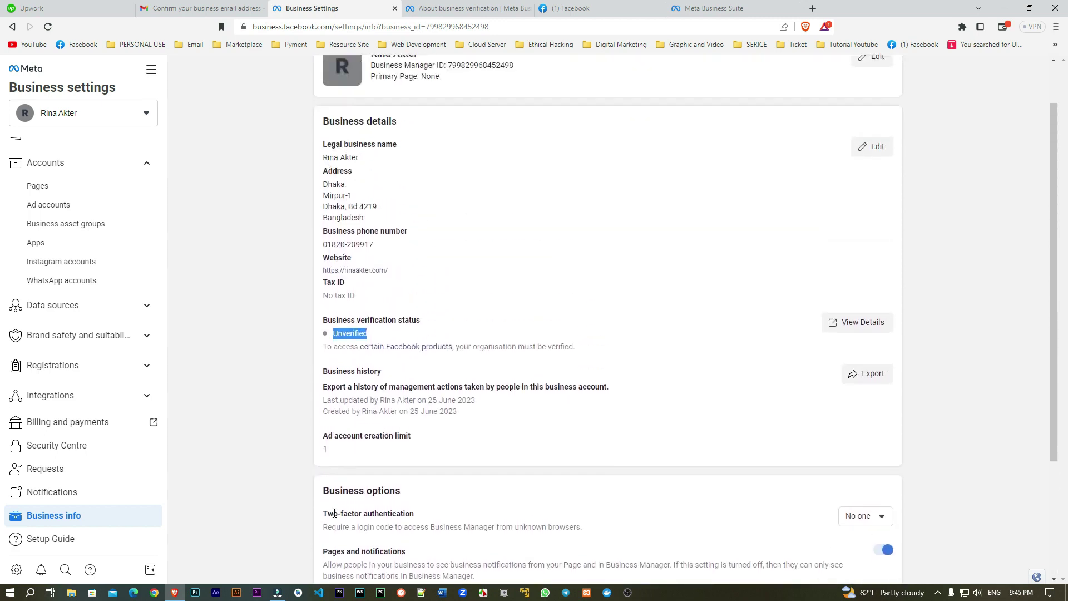
pyautogui.click(301, 286)
pyautogui.scroll(1, 43, 526)
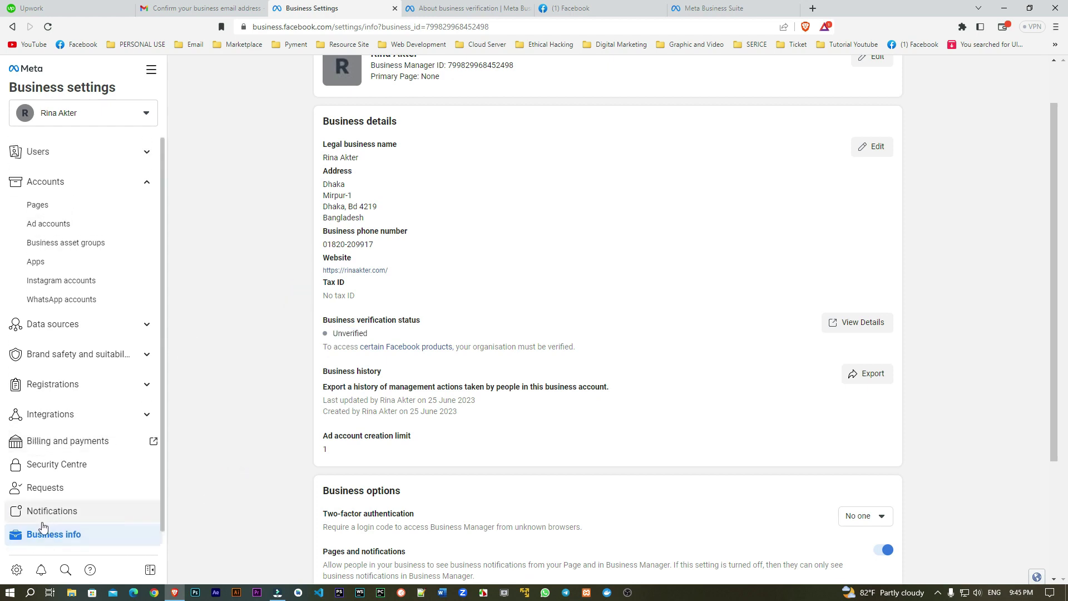
pyautogui.scroll(-1, 30, 532)
# Step: Open Notification settings and turn on Marketing updates for Business Manager and email
pyautogui.click(46, 494)
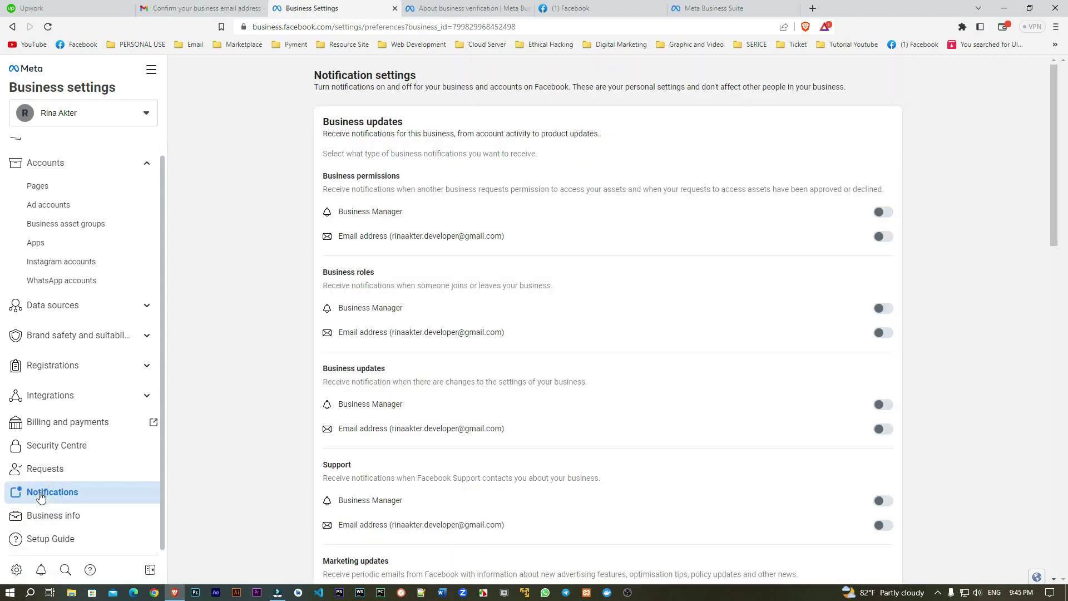
pyautogui.scroll(-5, 285, 473)
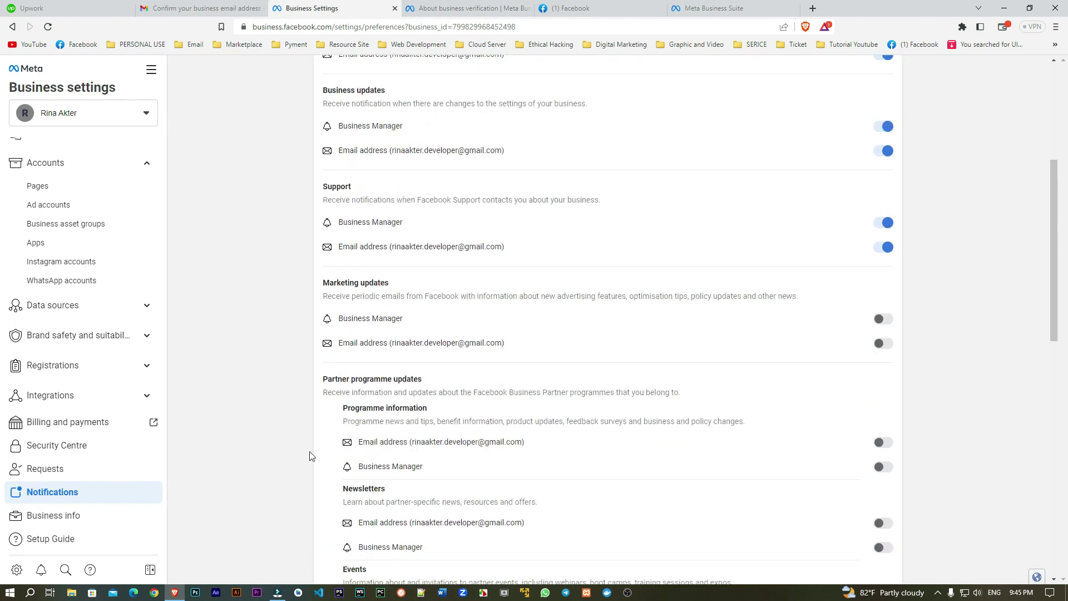
pyautogui.scroll(-6, 513, 384)
pyautogui.scroll(6, 552, 500)
pyautogui.scroll(4, 385, 258)
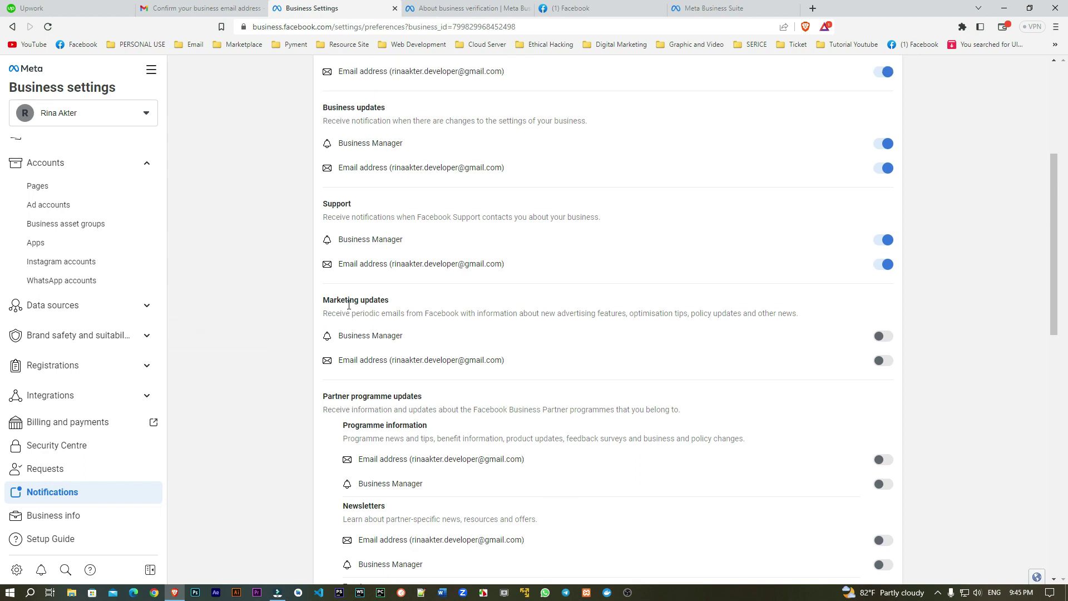
pyautogui.scroll(1, 362, 202)
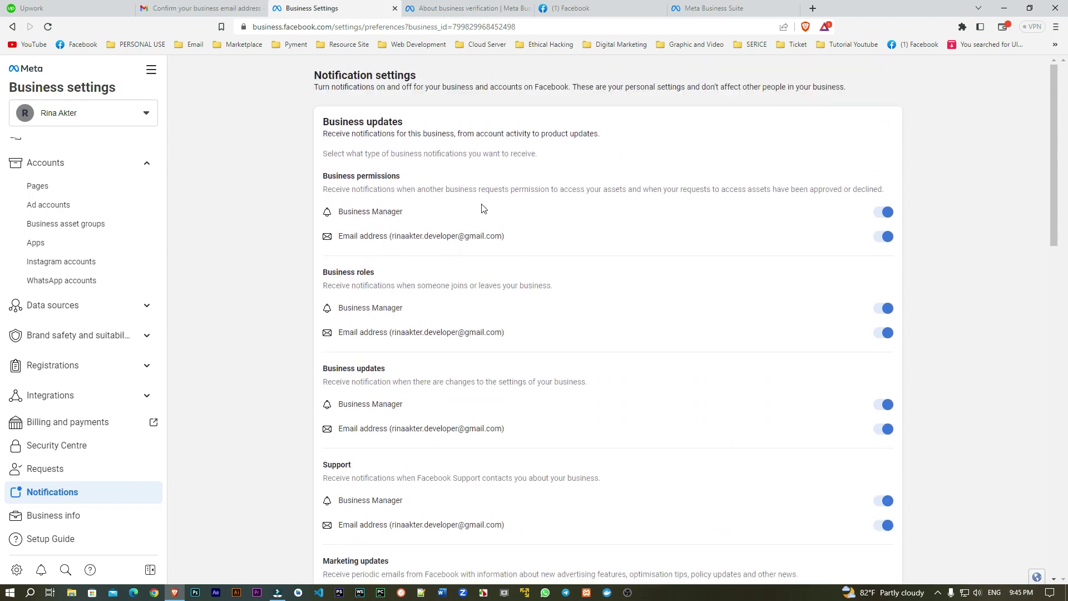
pyautogui.scroll(-3, 484, 208)
pyautogui.scroll(2, 490, 205)
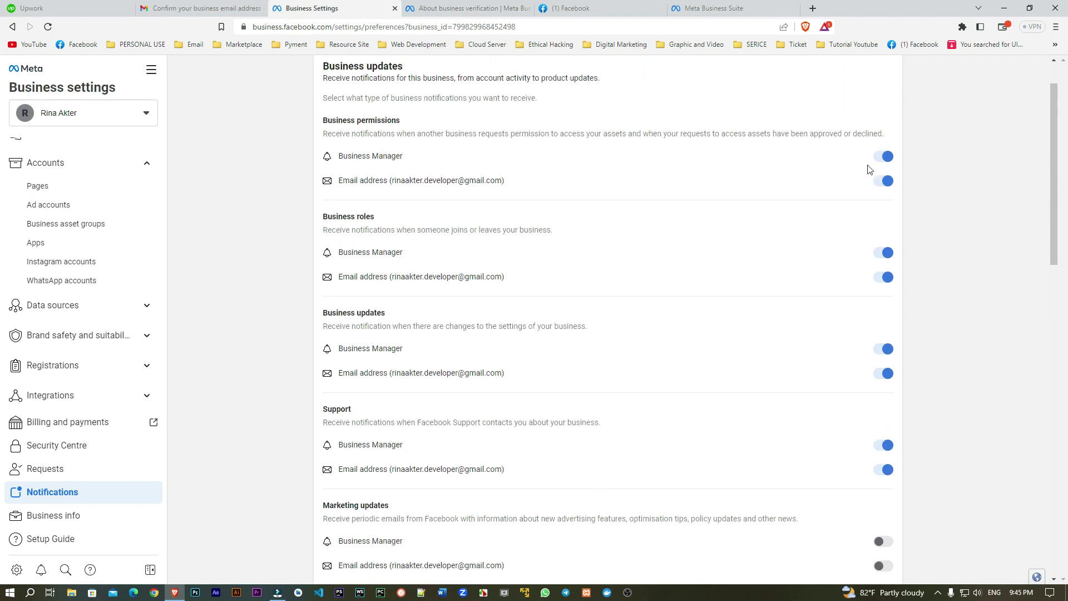
pyautogui.scroll(-3, 872, 307)
pyautogui.click(883, 375)
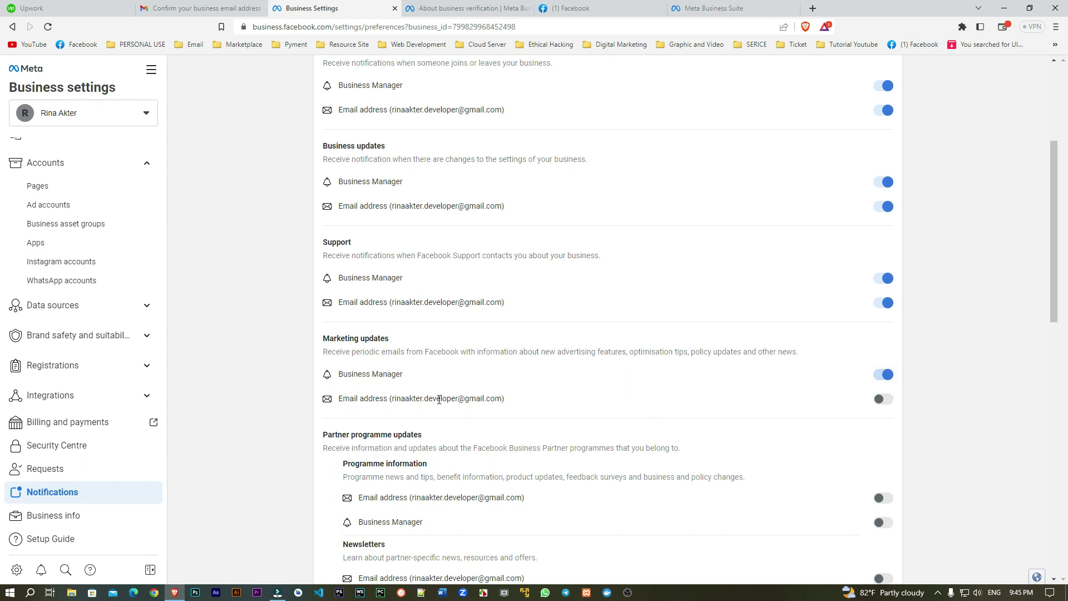
pyautogui.click(883, 399)
# Step: Turn on Programme information, Newsletters and Events notifications for both email and Business Manager
pyautogui.scroll(-2, 825, 401)
pyautogui.click(883, 386)
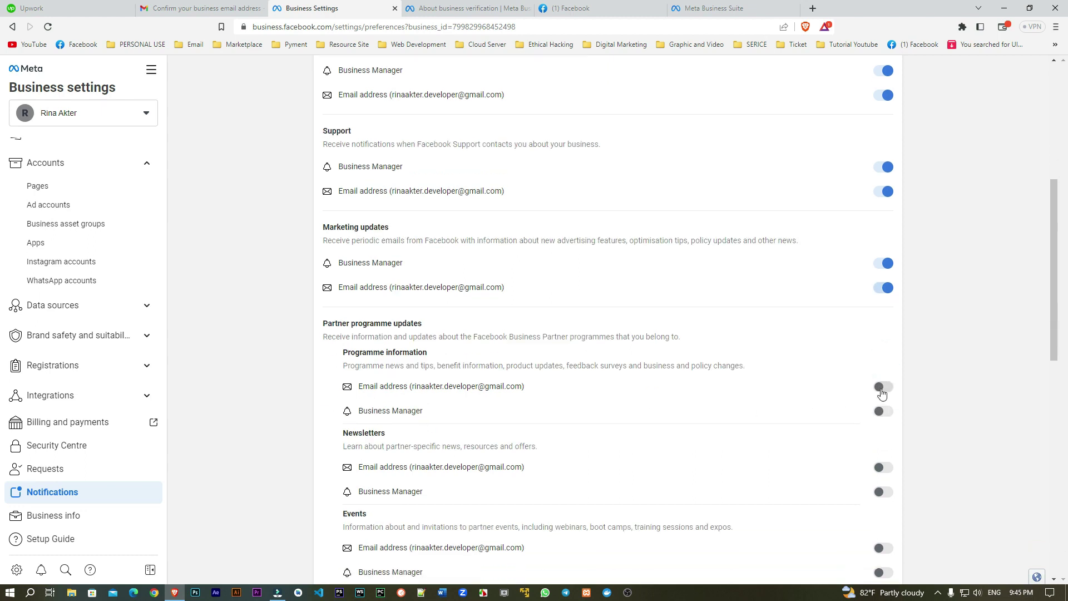
pyautogui.click(883, 411)
pyautogui.click(883, 467)
pyautogui.click(883, 492)
pyautogui.scroll(-4, 846, 462)
pyautogui.click(884, 325)
pyautogui.click(884, 350)
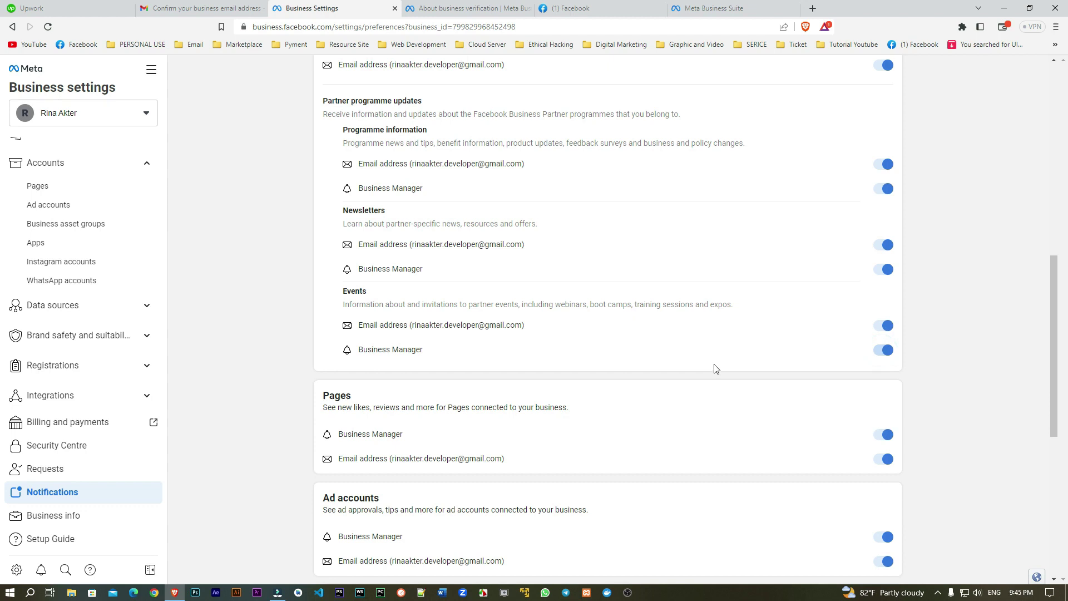
# Step: Check the rest of the notification list, then open the Requests page
pyautogui.scroll(-3, 729, 377)
pyautogui.scroll(-3, 722, 381)
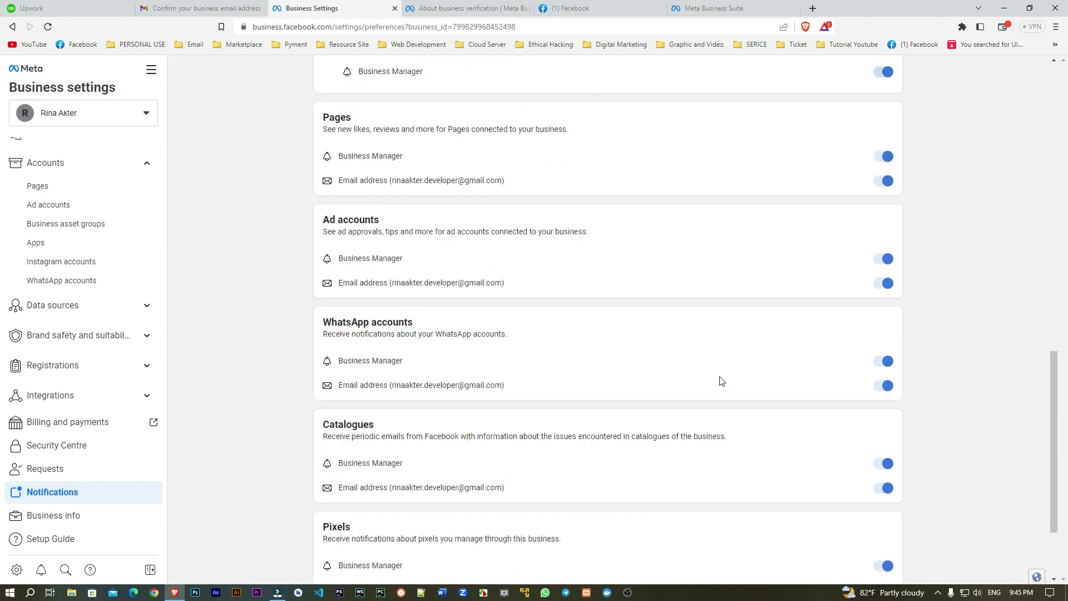
pyautogui.scroll(-1, 722, 377)
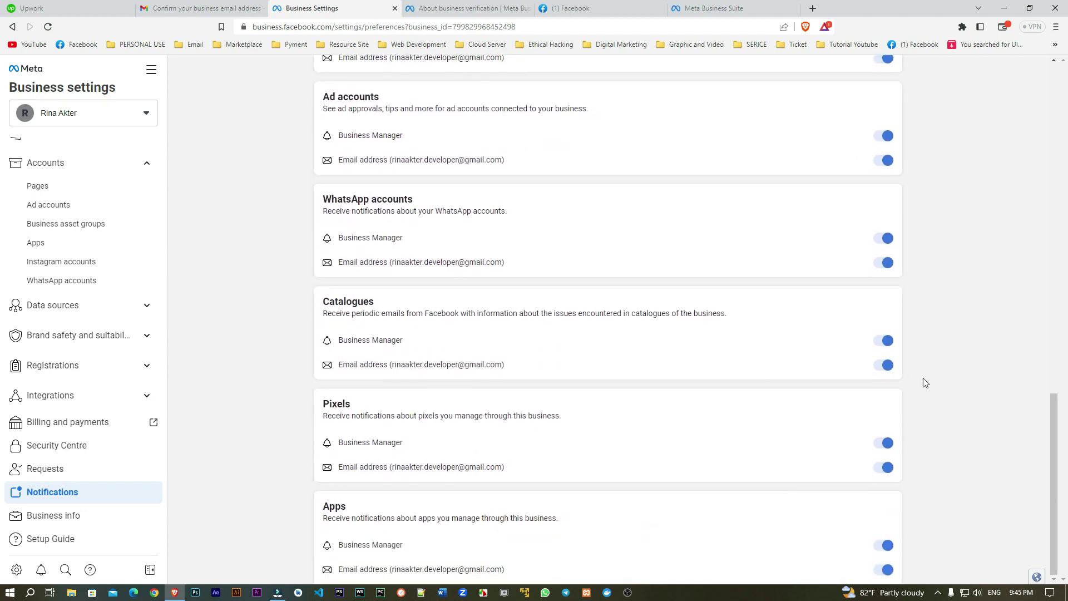
pyautogui.scroll(20, 630, 501)
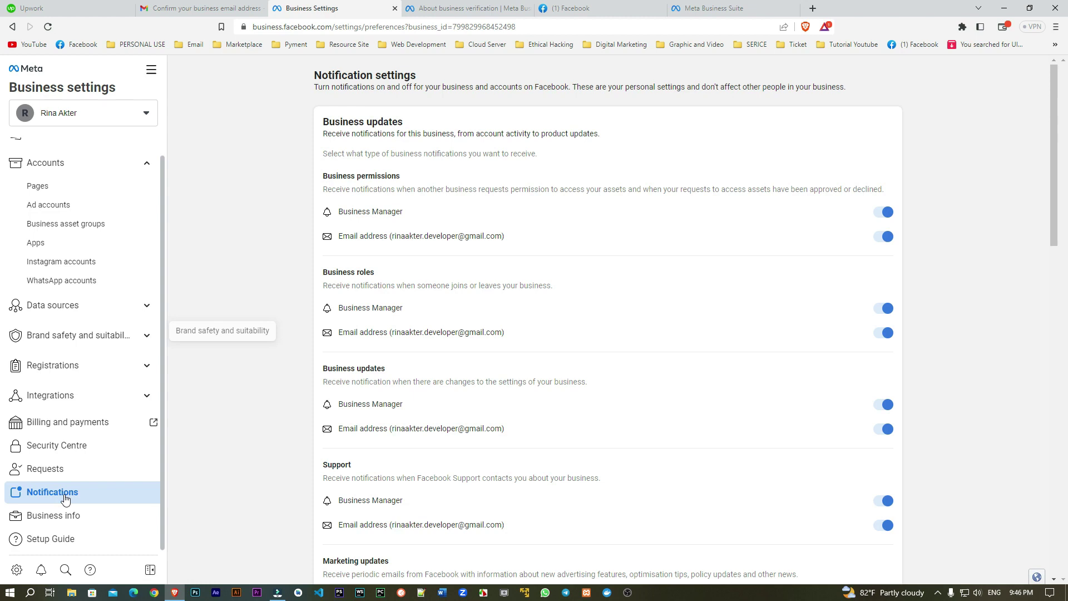
pyautogui.scroll(-10, 630, 484)
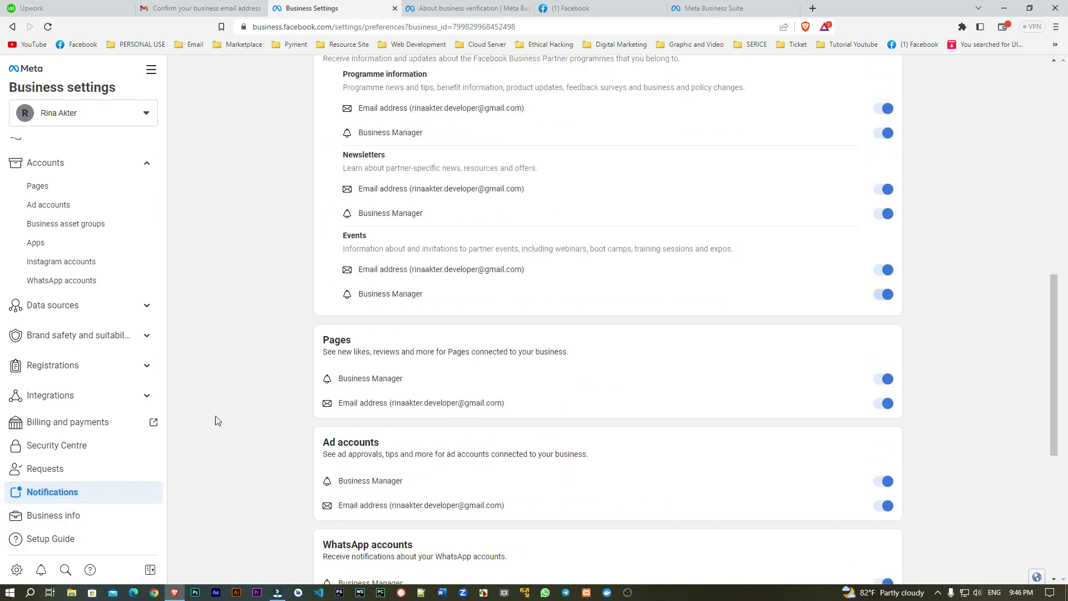
pyautogui.click(53, 467)
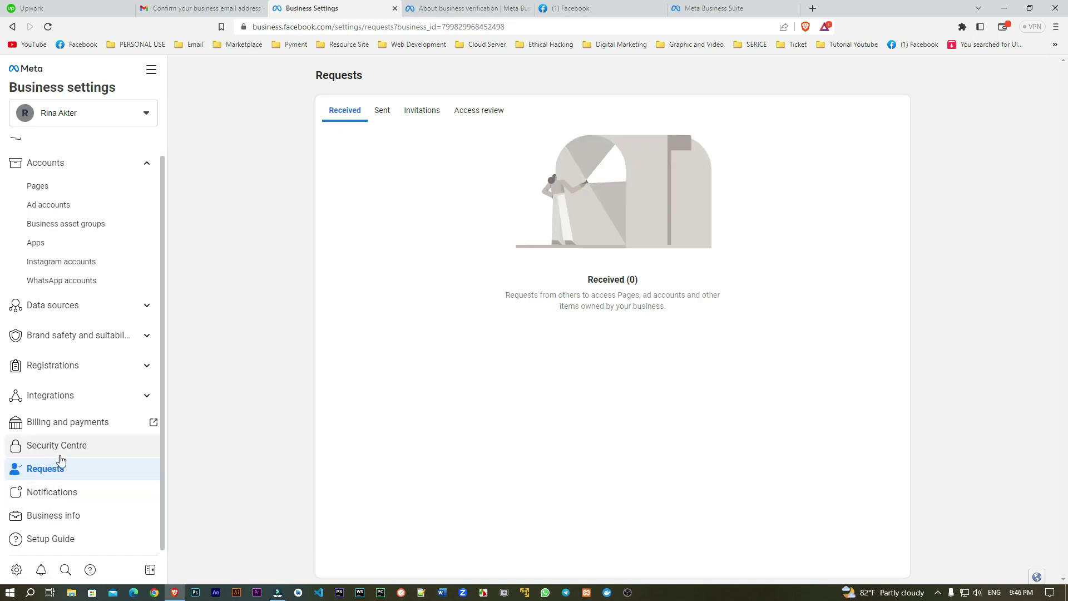
# Step: Look over the Requests page showing Received (0), then return to Business info
pyautogui.scroll(1, 84, 470)
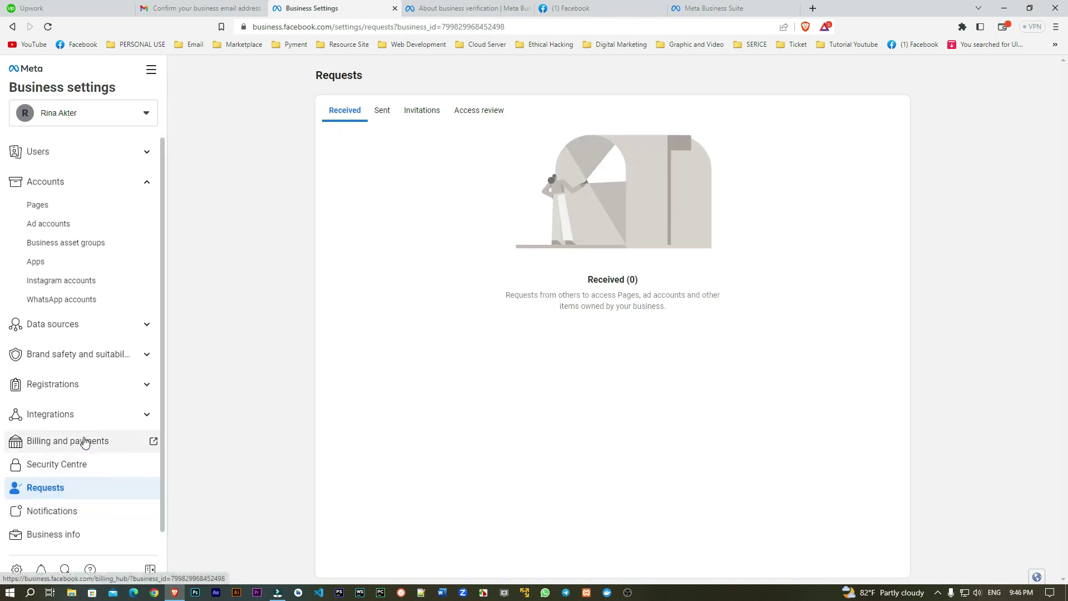
pyautogui.scroll(-1, 95, 398)
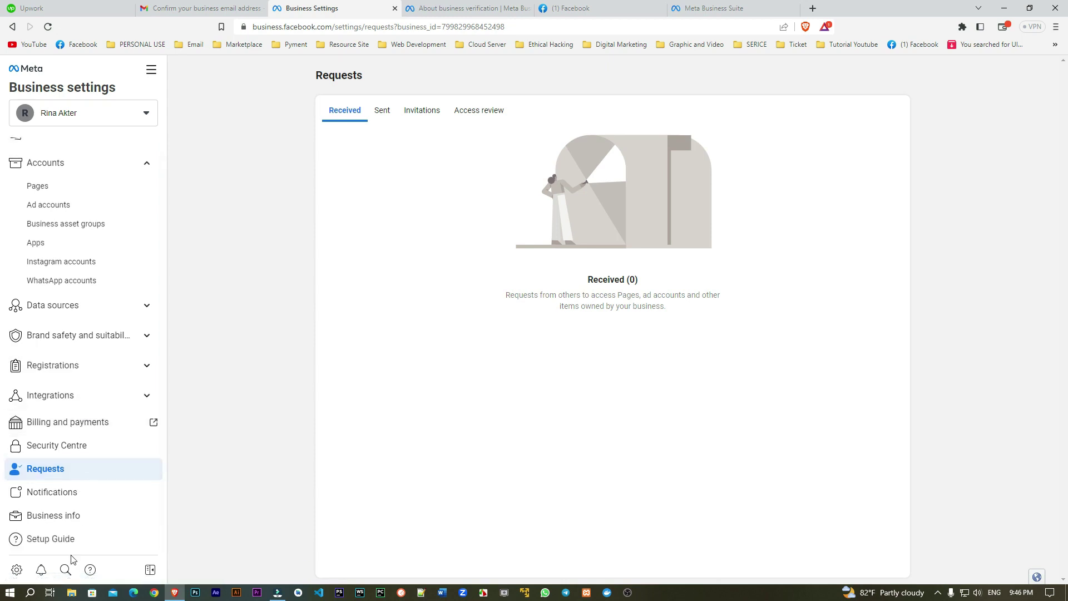
pyautogui.click(51, 517)
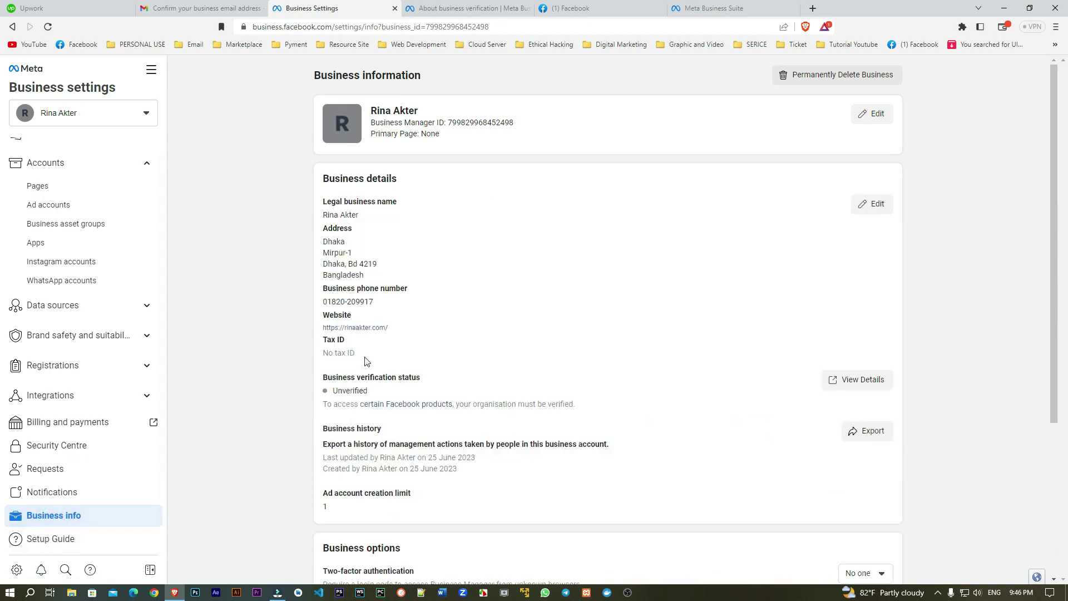
pyautogui.scroll(-2, 365, 361)
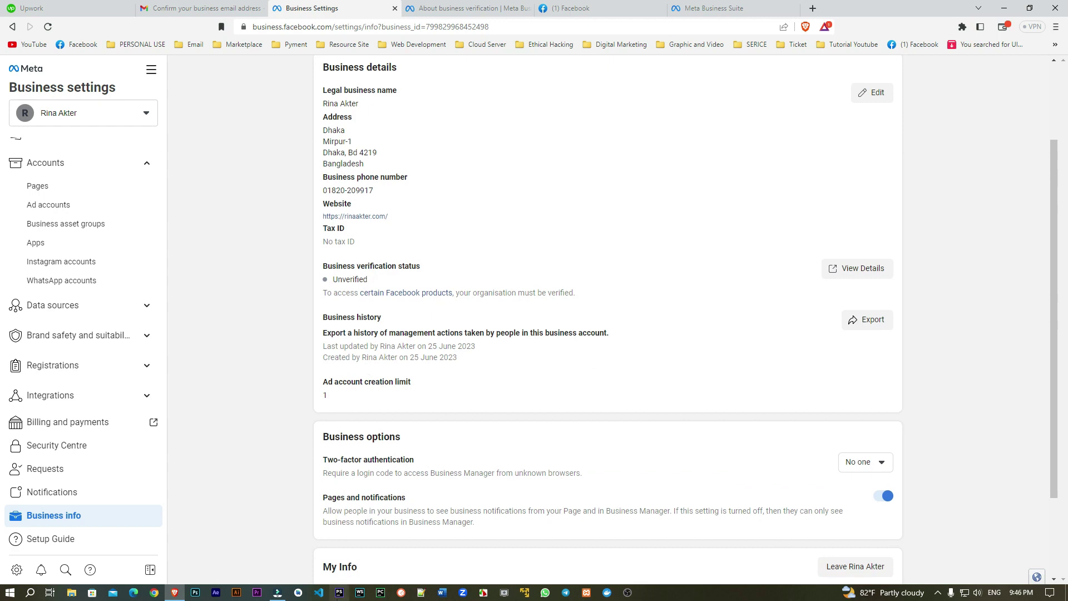
pyautogui.scroll(-1, 382, 509)
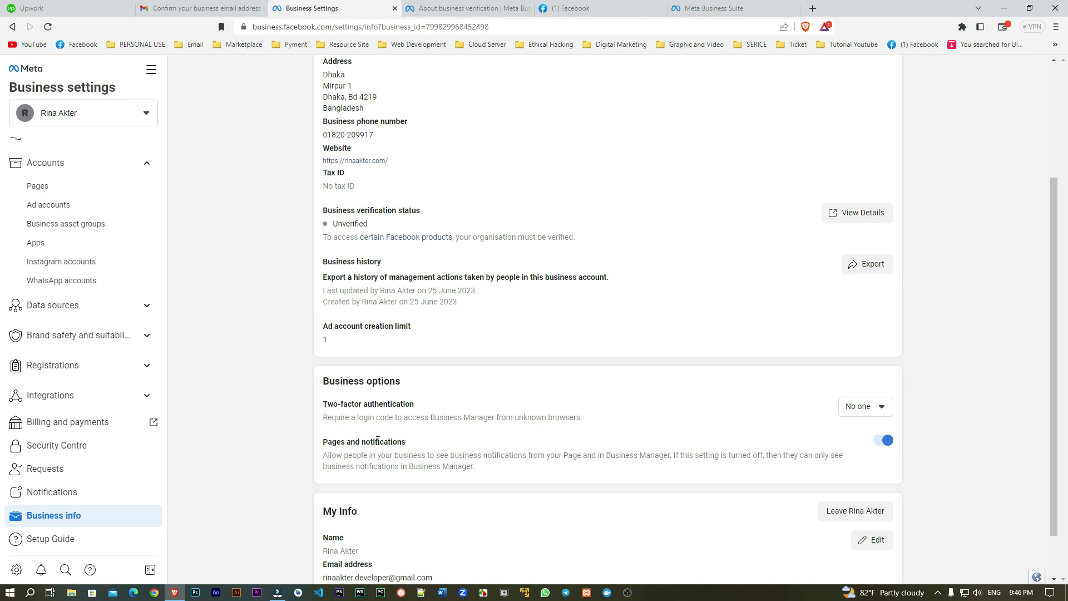
pyautogui.scroll(-1, 378, 441)
pyautogui.scroll(3, 356, 445)
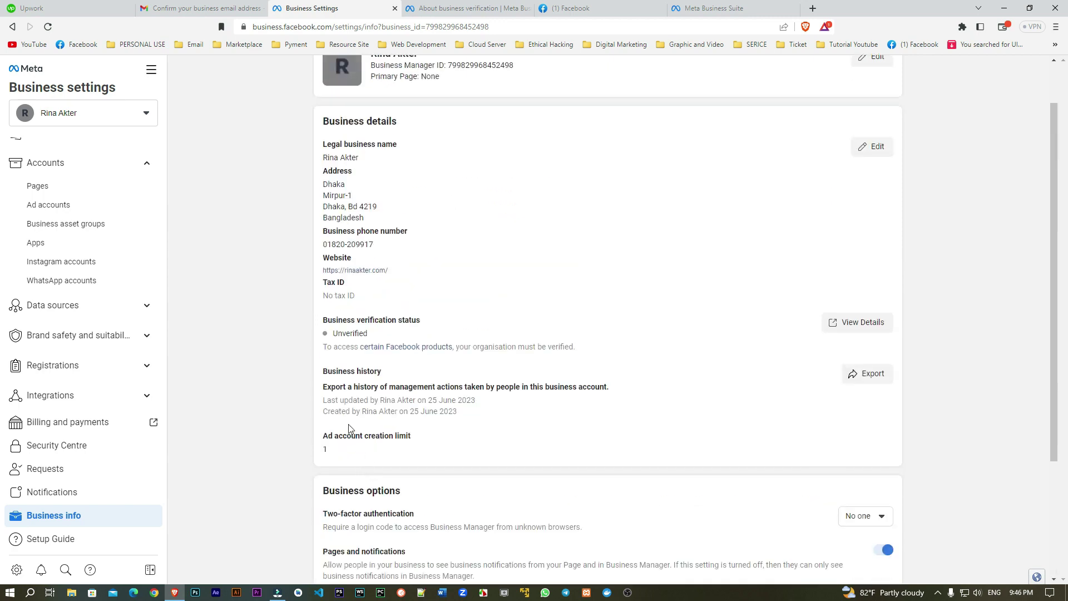
pyautogui.click(371, 291)
pyautogui.scroll(1, 355, 267)
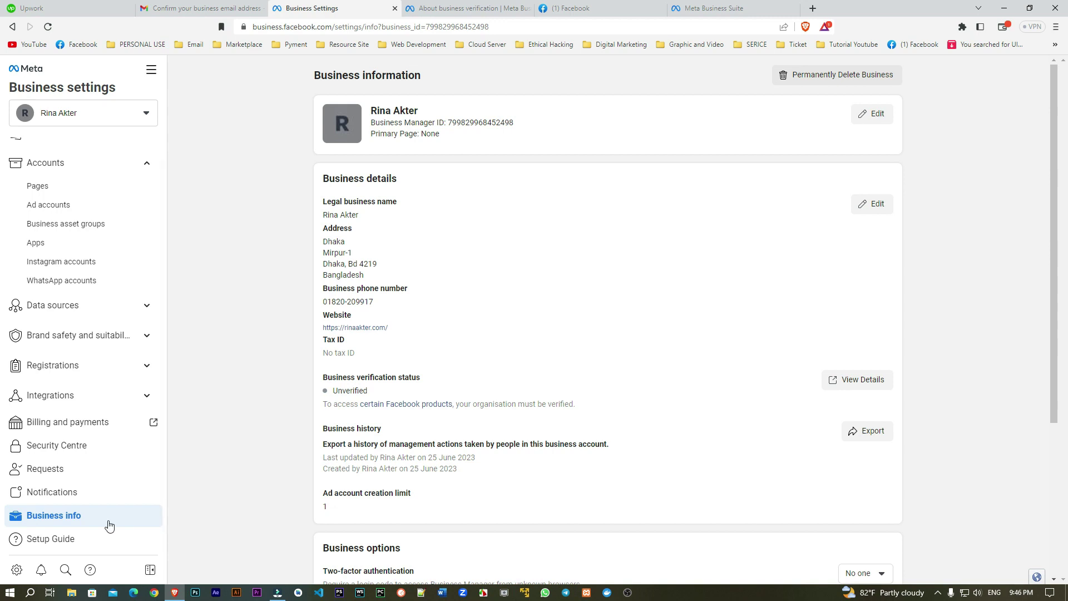
pyautogui.click(54, 494)
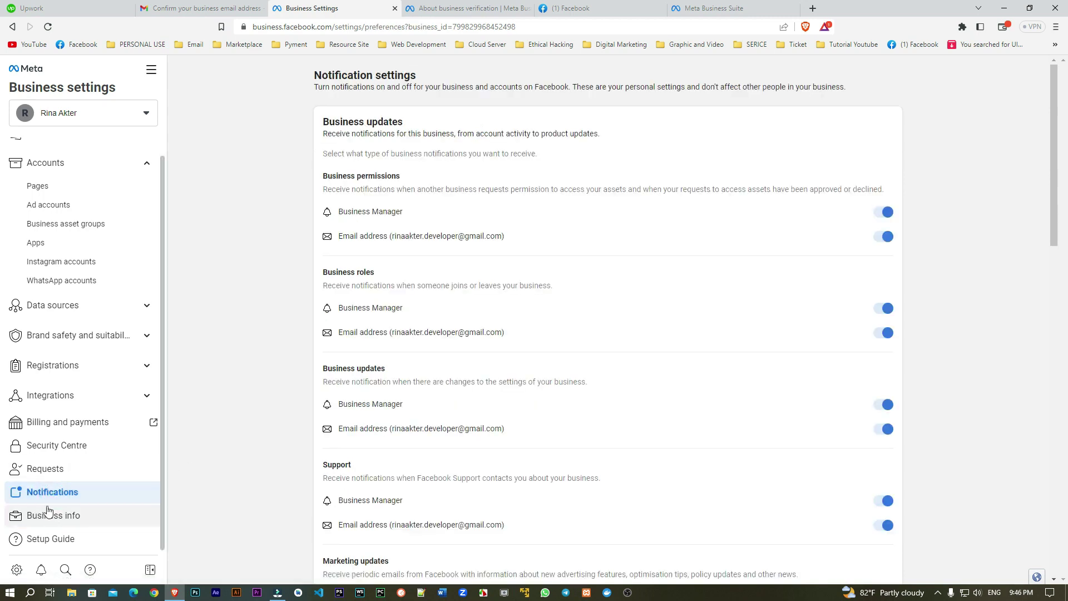
# Step: Expand and collapse the Users and Accounts sidebar sections, leaving both collapsed
pyautogui.scroll(1, 110, 257)
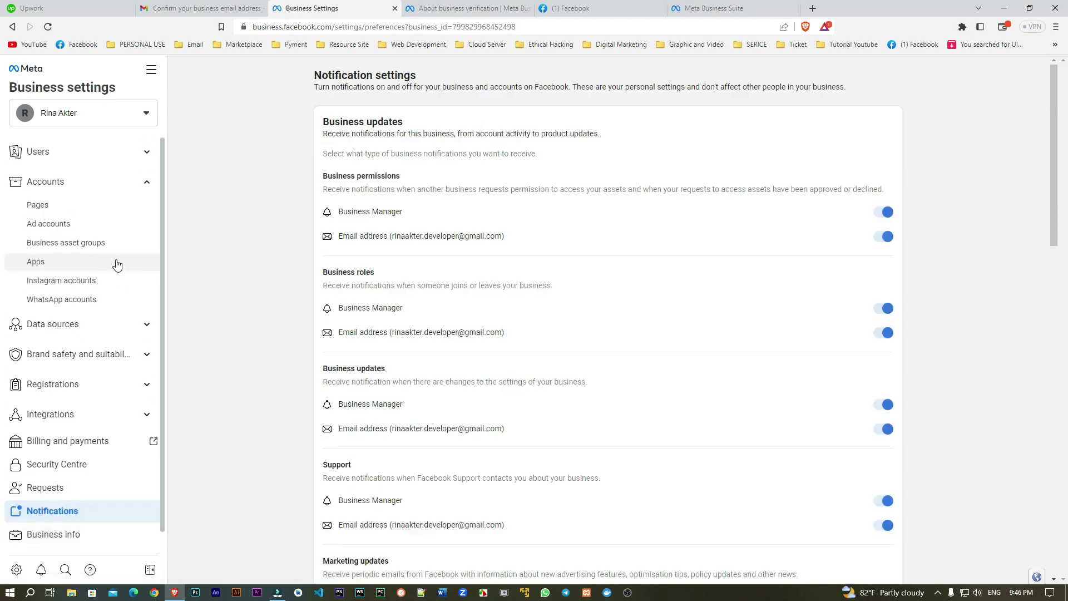
pyautogui.click(112, 181)
pyautogui.click(85, 151)
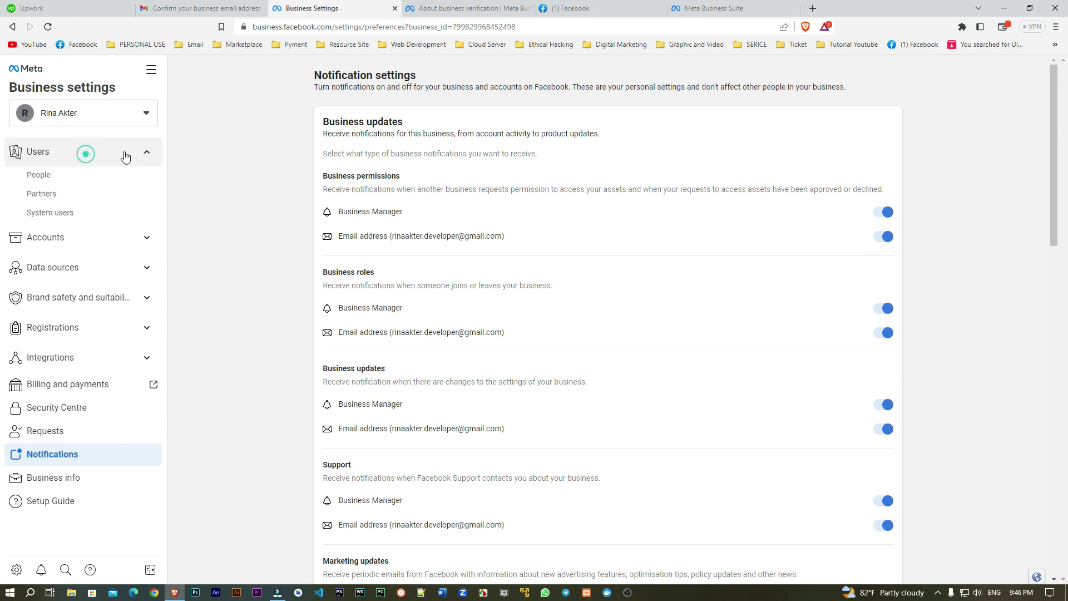
pyautogui.click(66, 154)
pyautogui.click(66, 153)
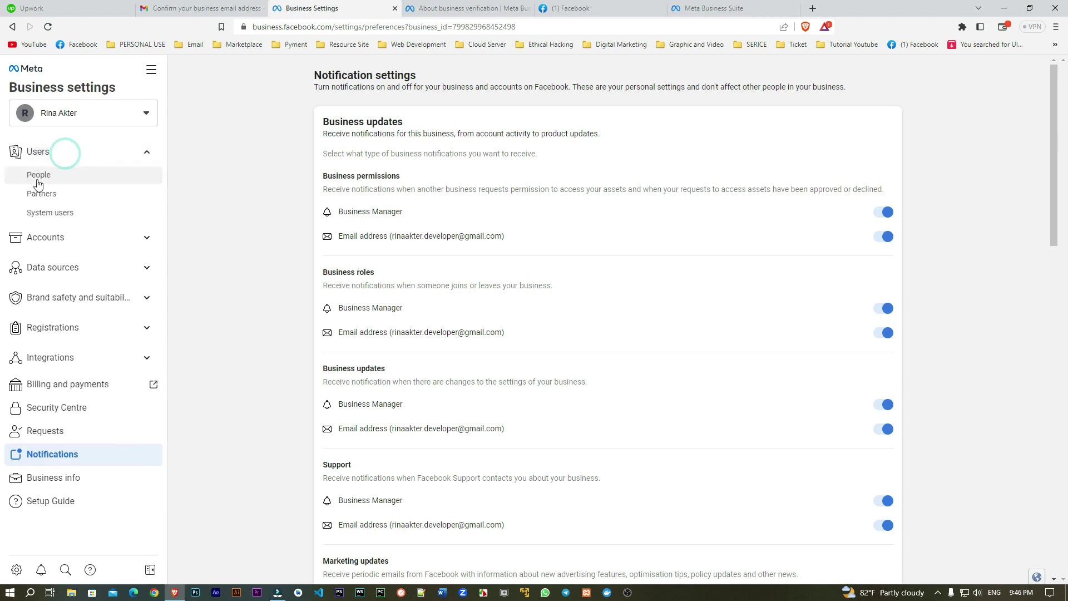
pyautogui.click(67, 160)
pyautogui.click(48, 184)
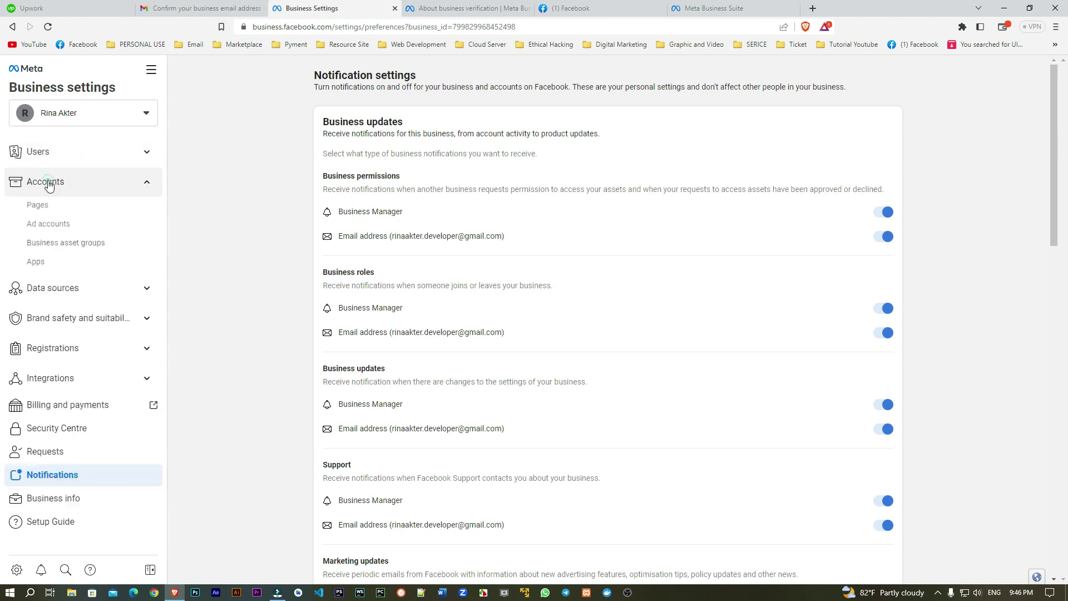
pyautogui.click(49, 184)
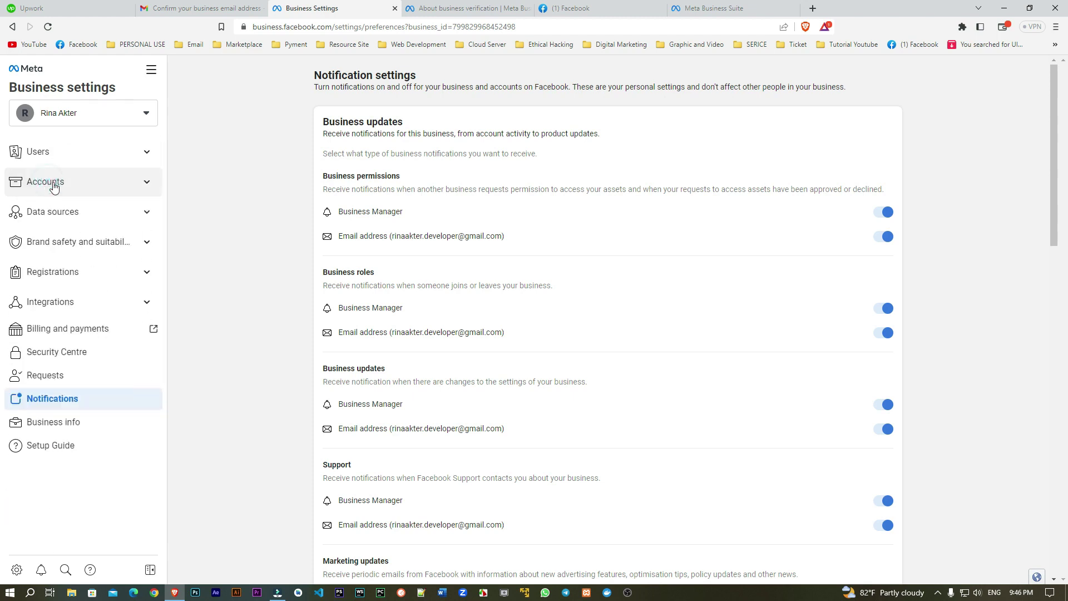